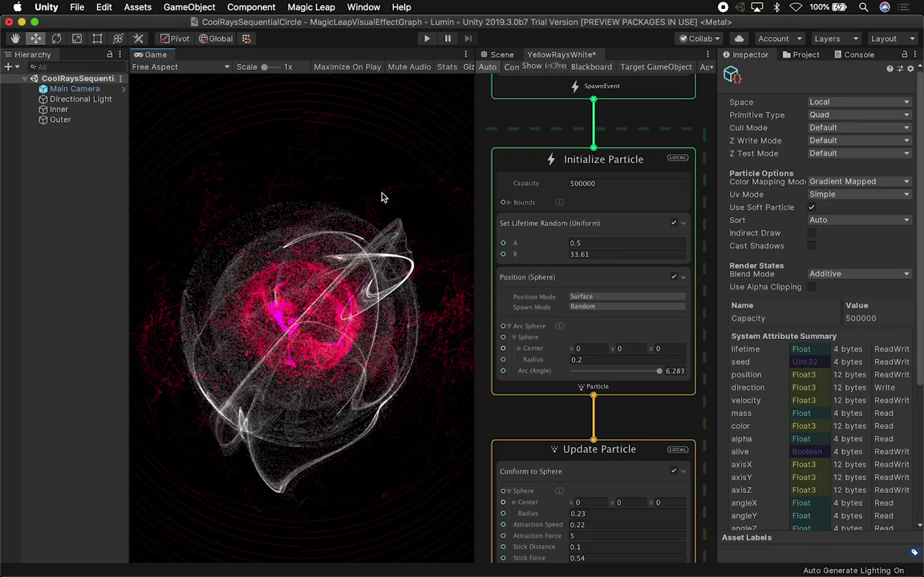
Step: Open Player Settings from File > Build Settings, then close the Build Settings window
click(77, 8)
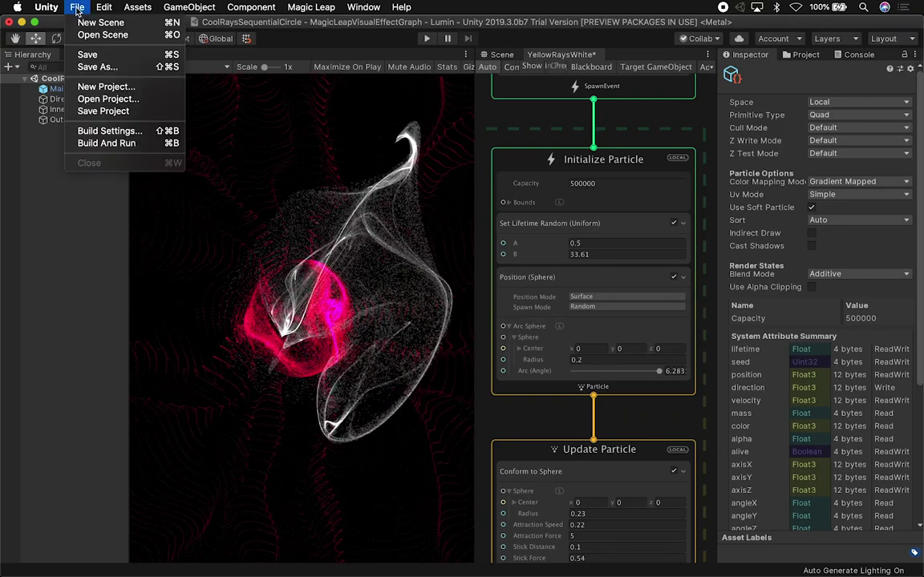
click(93, 132)
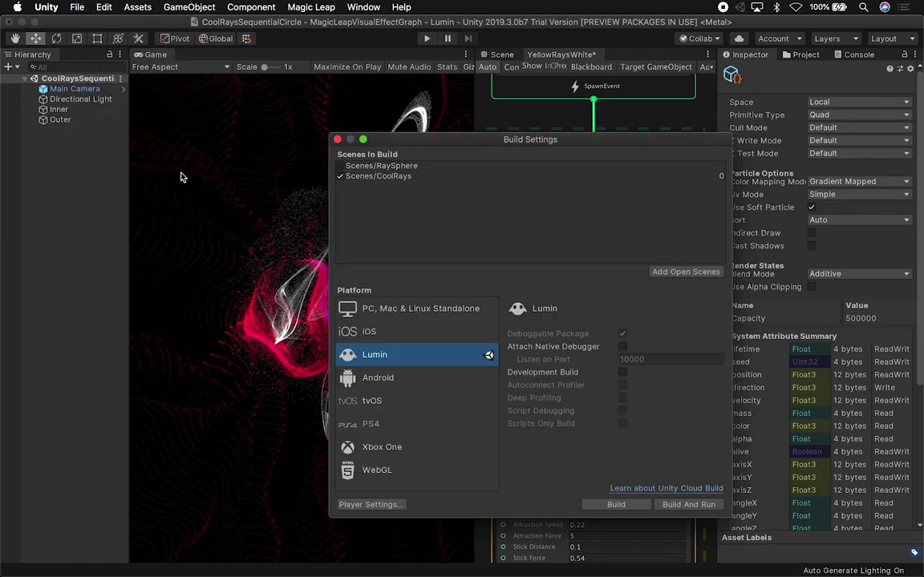
click(349, 505)
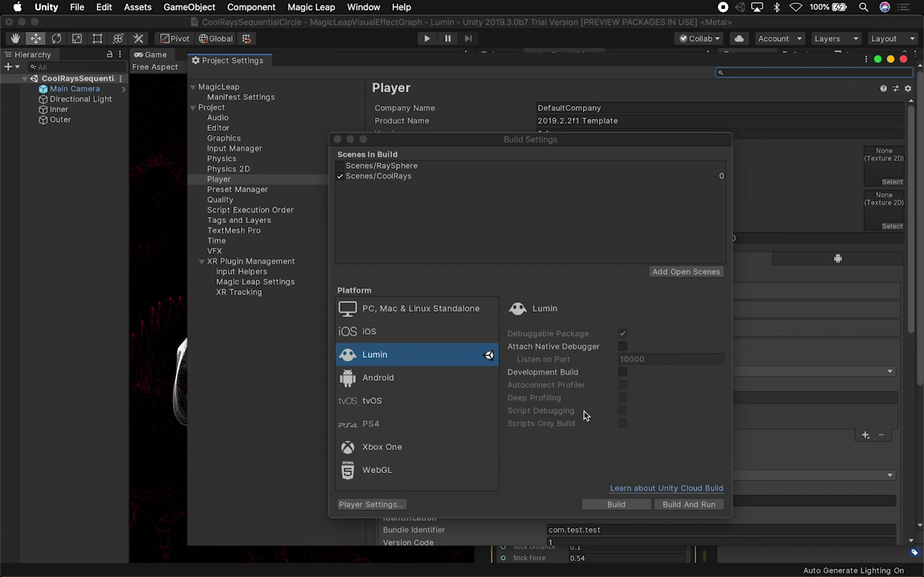
click(338, 140)
Step: Scroll the Player settings to Other Settings and show the PC, Mac & Linux Standalone tab
drag(393, 65, 330, 62)
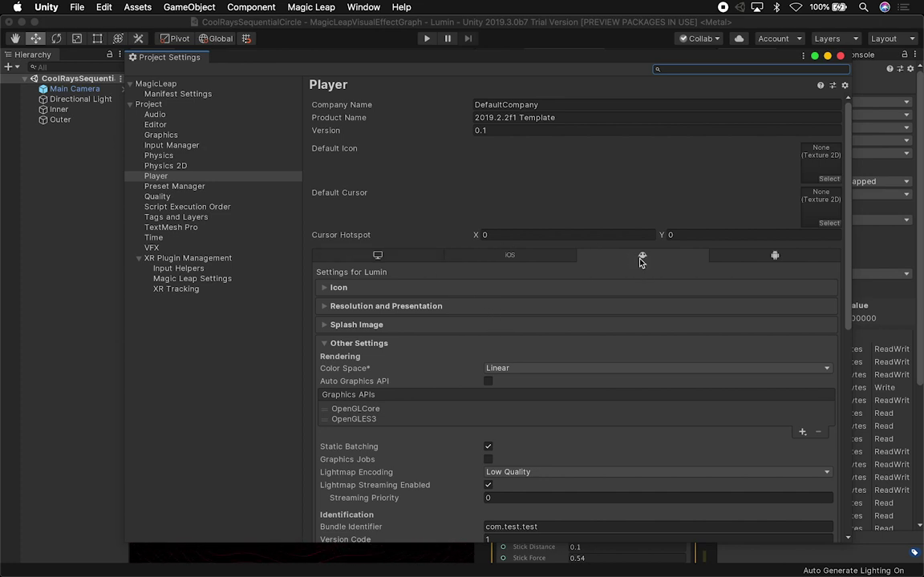
scroll(617, 289, down, 1)
scroll(573, 350, down, 5)
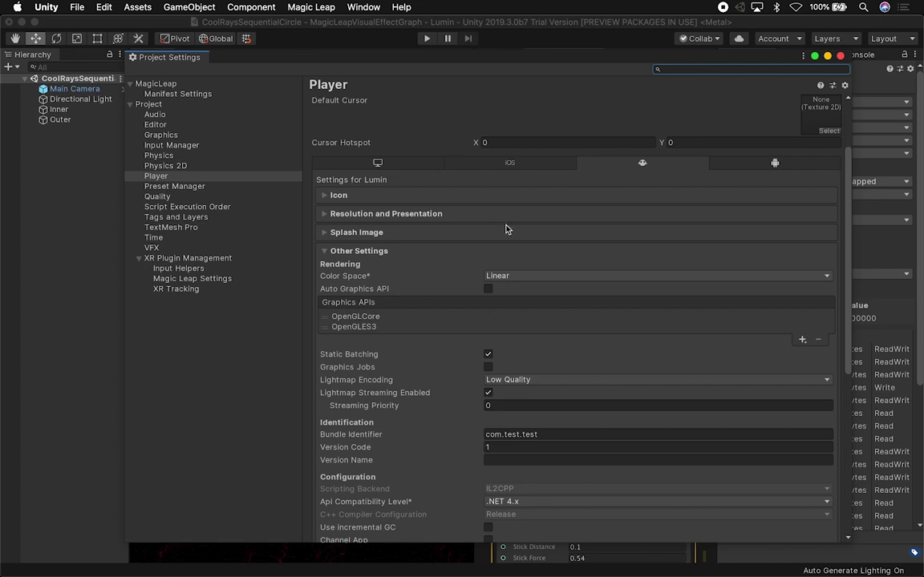
click(394, 166)
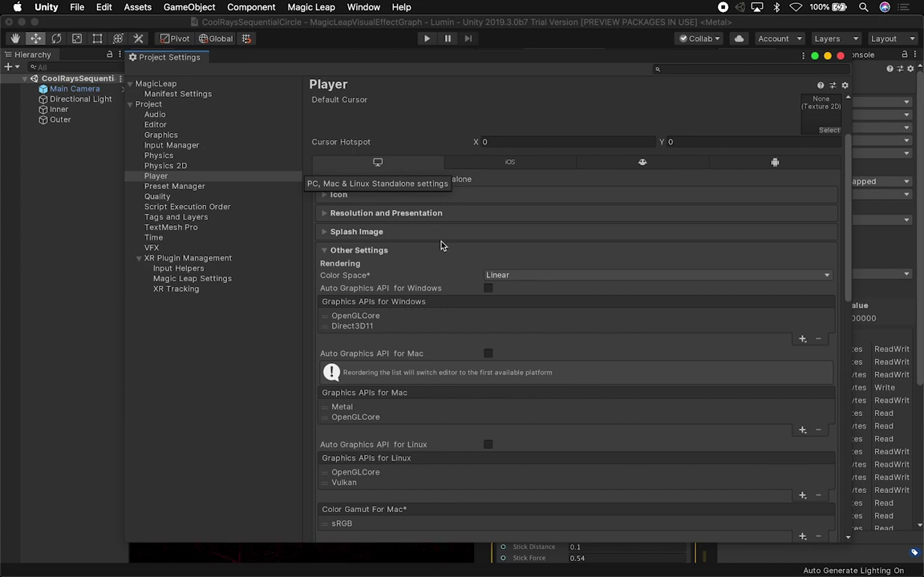
Step: Select Metal and OpenGLCore in the Mac Graphics APIs list, then close Project Settings
scroll(473, 307, down, 4)
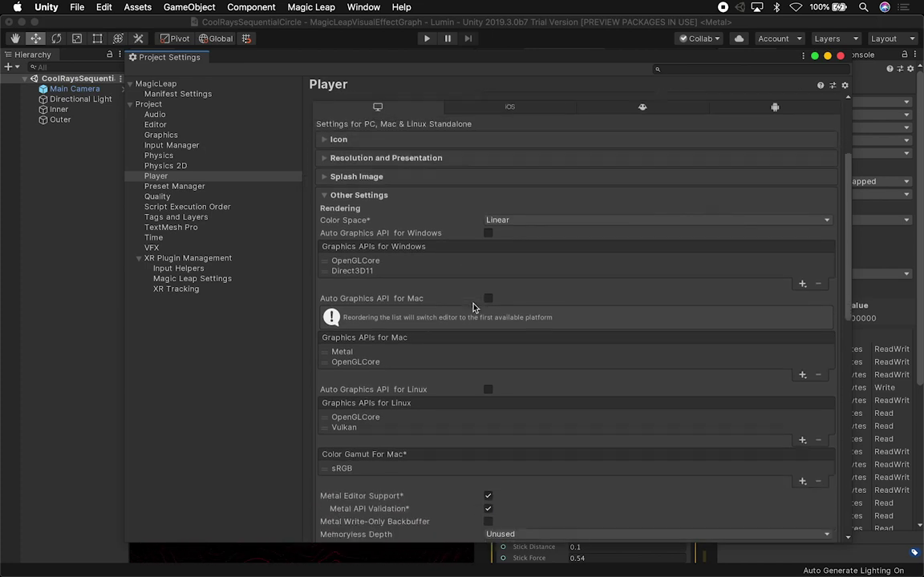
click(343, 342)
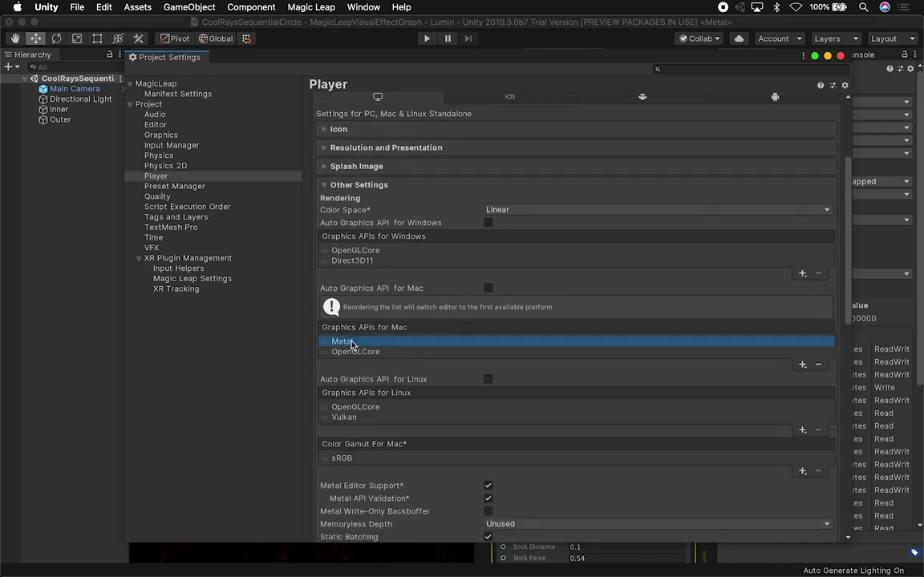
click(350, 353)
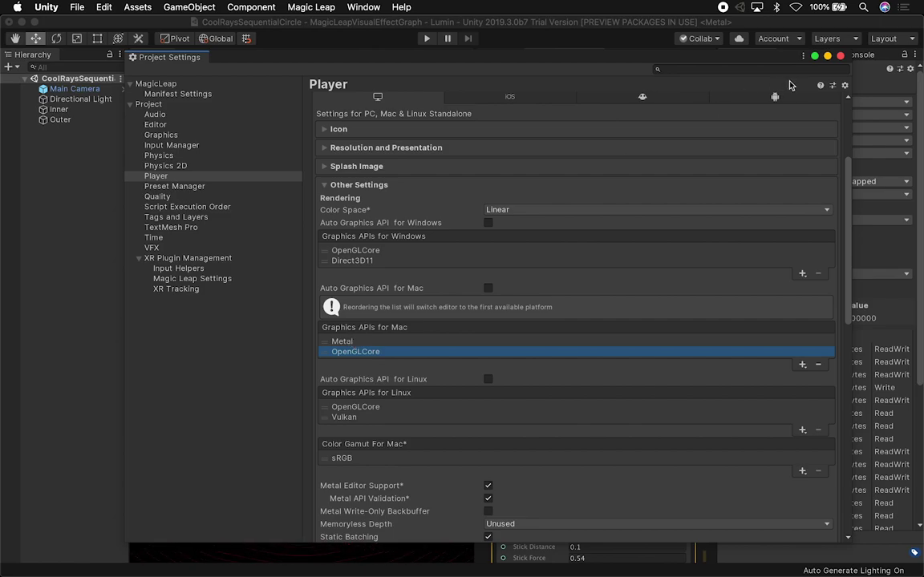
click(840, 56)
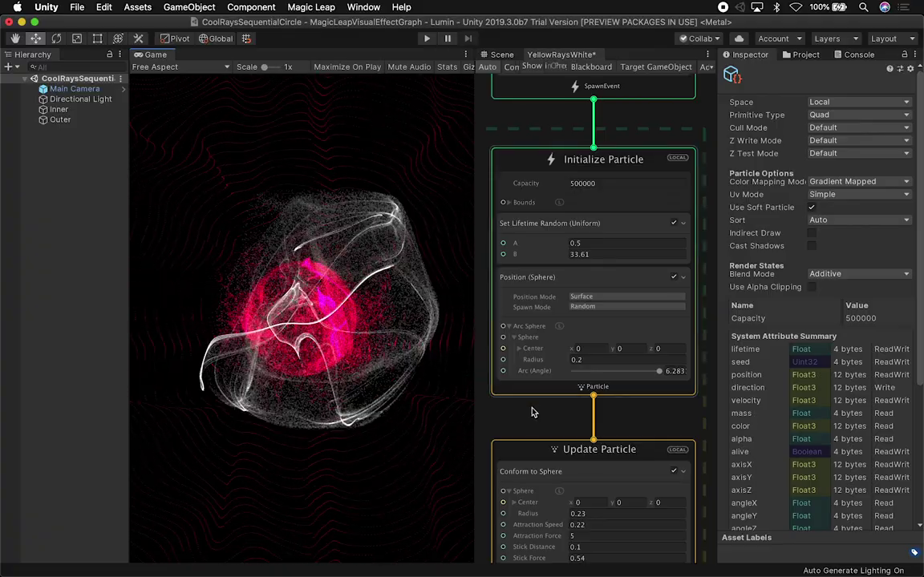
Step: Pan the VFX graph to Quad Output, select Outer, and open its CoolRaysSequentialCircle graph
middle_drag(531, 412, 543, 115)
middle_drag(475, 389, 503, 318)
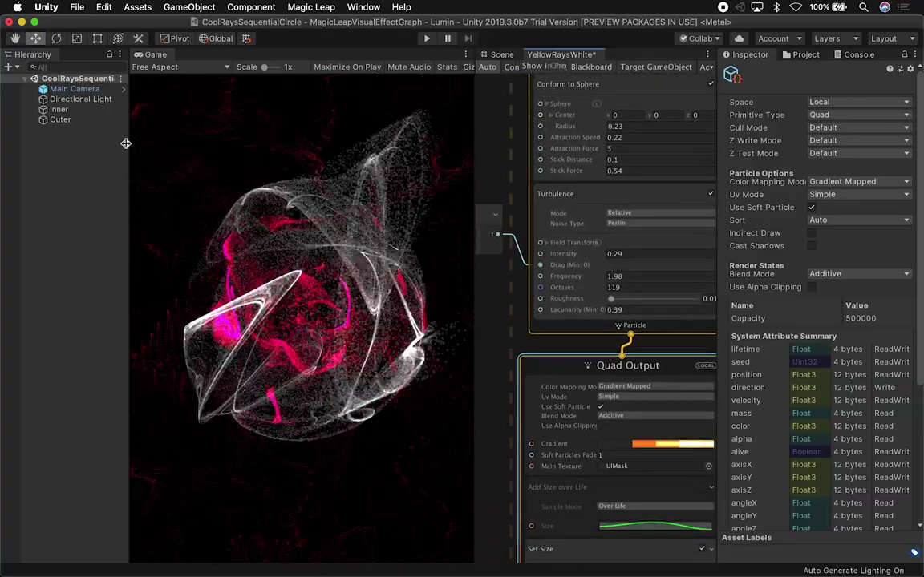
click(59, 109)
click(64, 120)
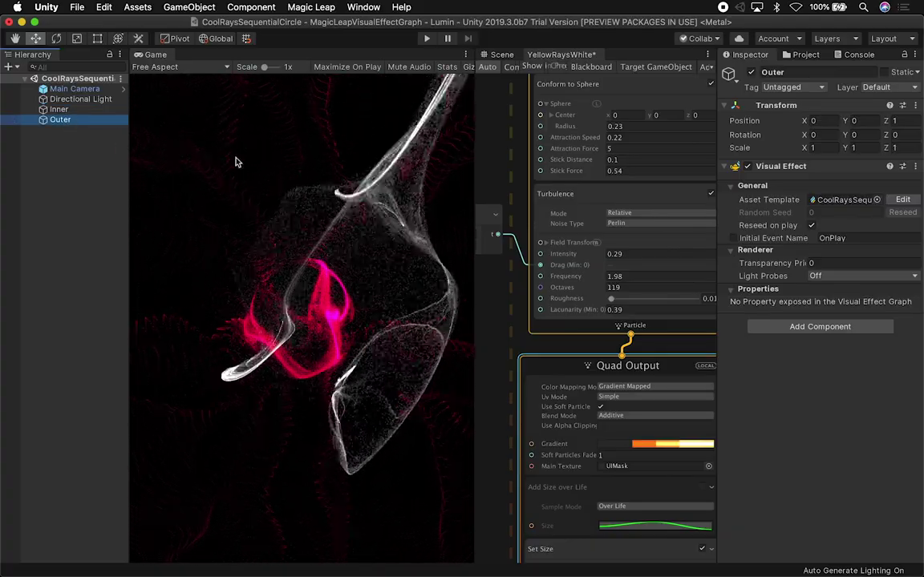
double_click(844, 201)
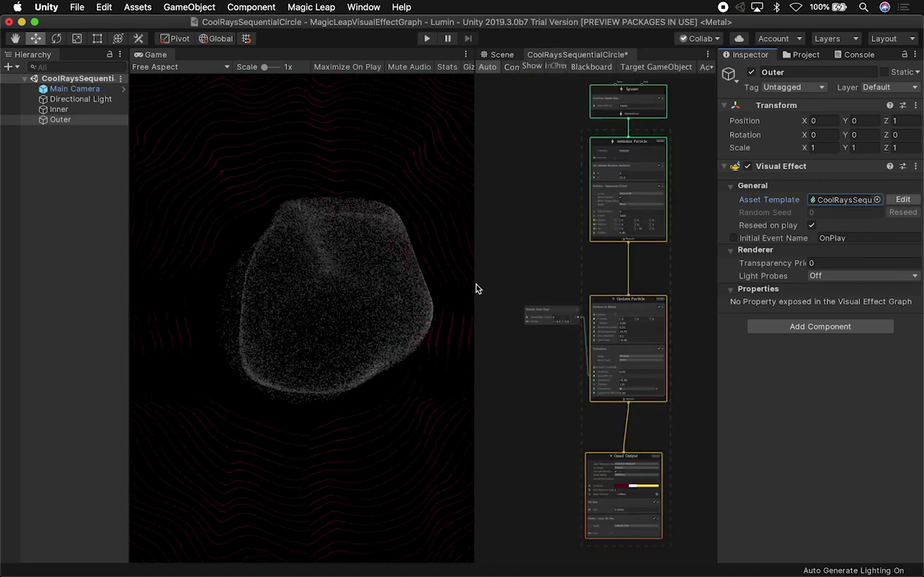
Step: Zoom to Quad Output and clear its Main Texture from UIMask to None, turning particles white
drag(474, 289, 418, 289)
scroll(517, 355, up, 3)
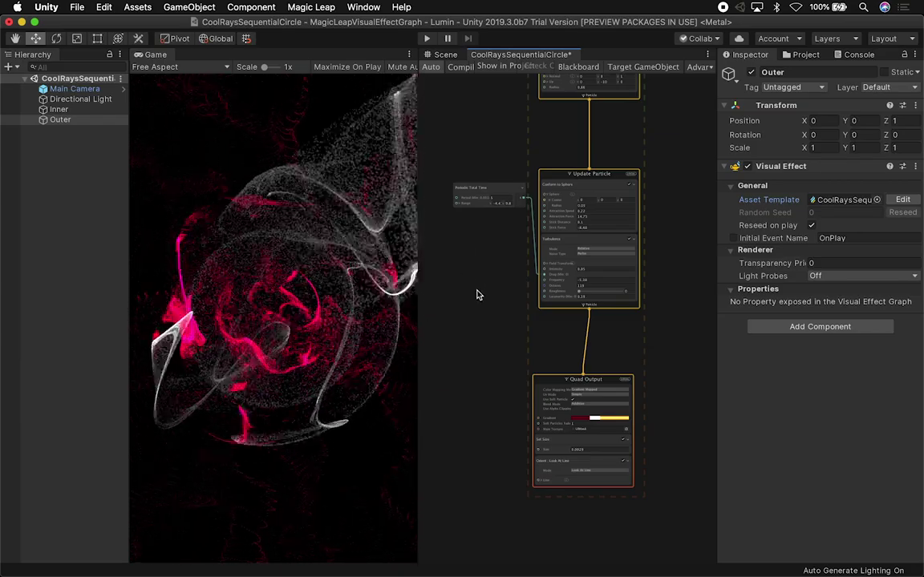
middle_drag(486, 286, 489, 260)
scroll(494, 388, up, 2)
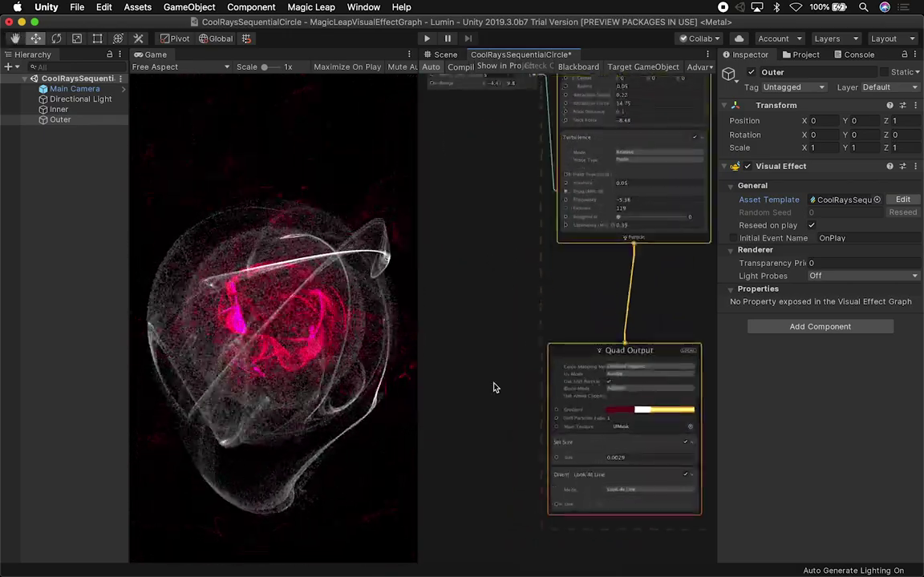
middle_drag(477, 372, 447, 338)
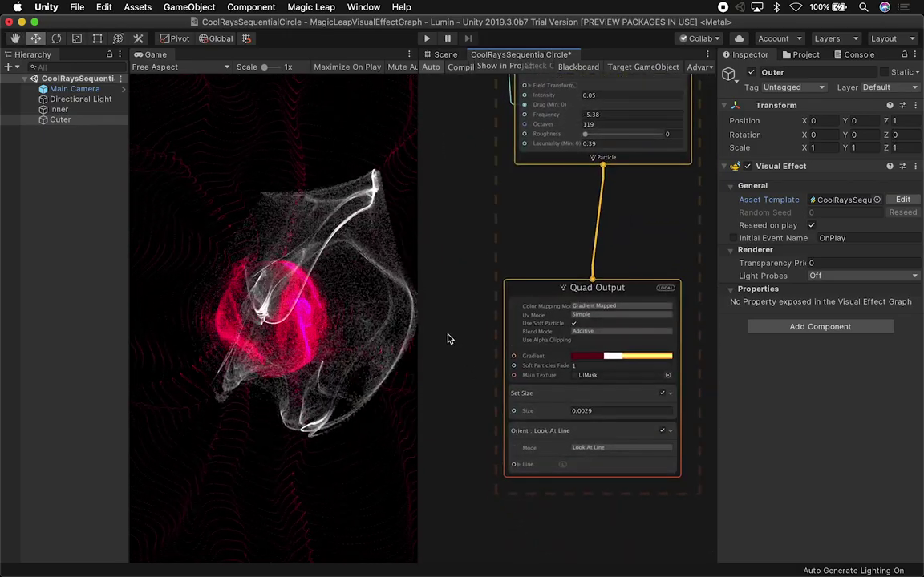
click(576, 375)
key(BackSpace)
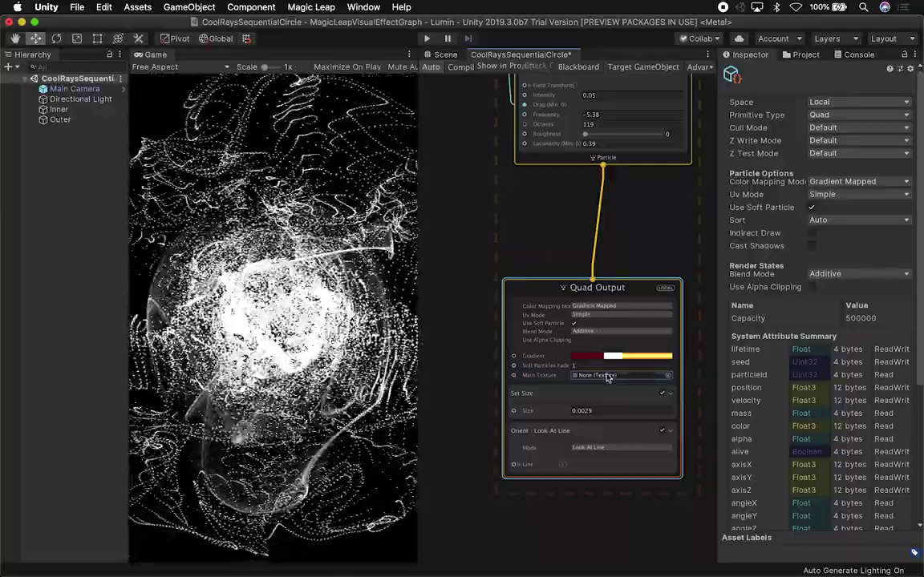
key(super+Tab)
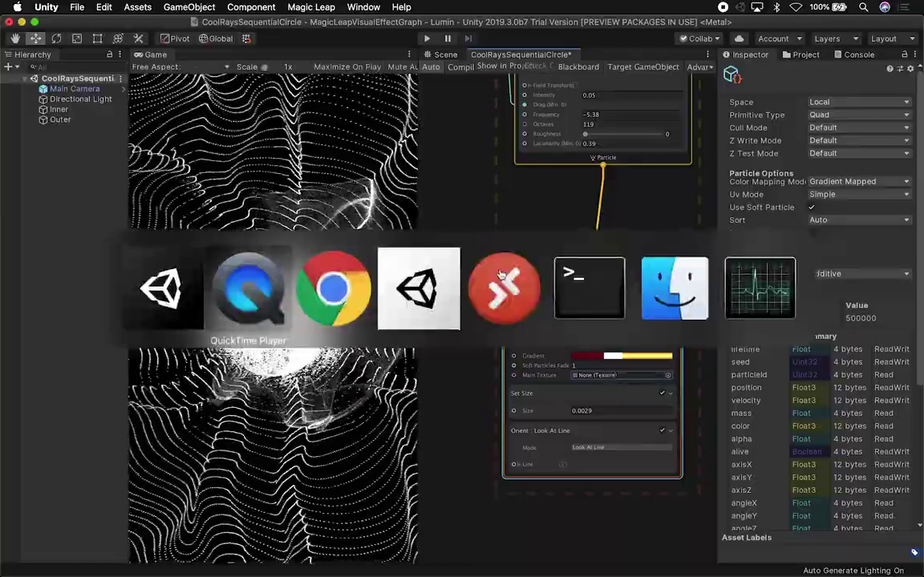
Step: In a new Finder window on the Desktop, Quick Look the Demo movie
key(super+Tab)
key(super+Tab)
key(super+Tab)
key(super+Tab)
key(super+Tab)
key(super+n)
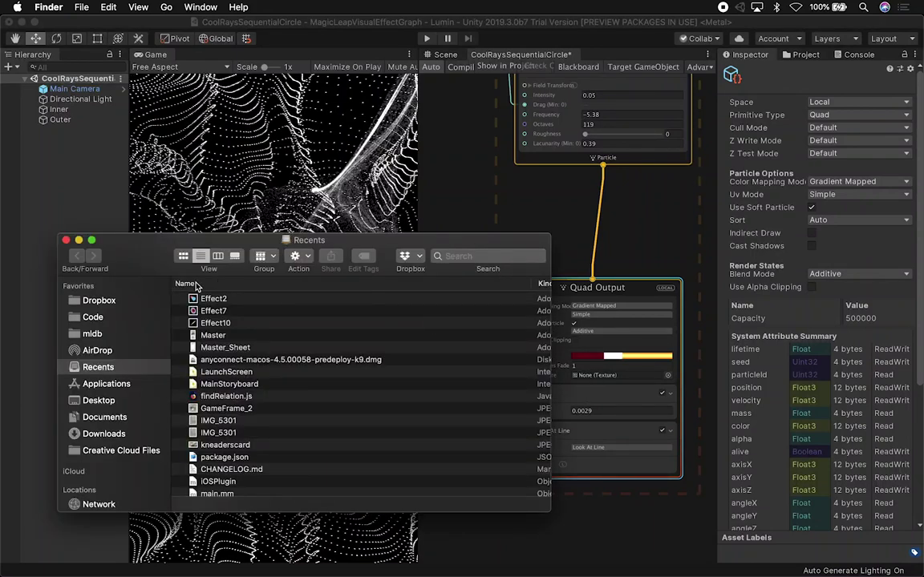
click(105, 401)
click(211, 316)
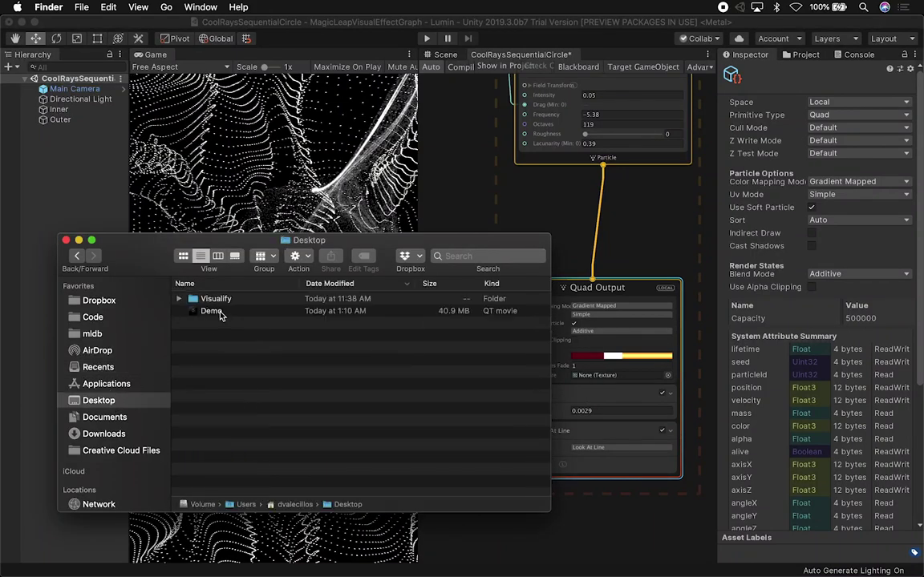
key(space)
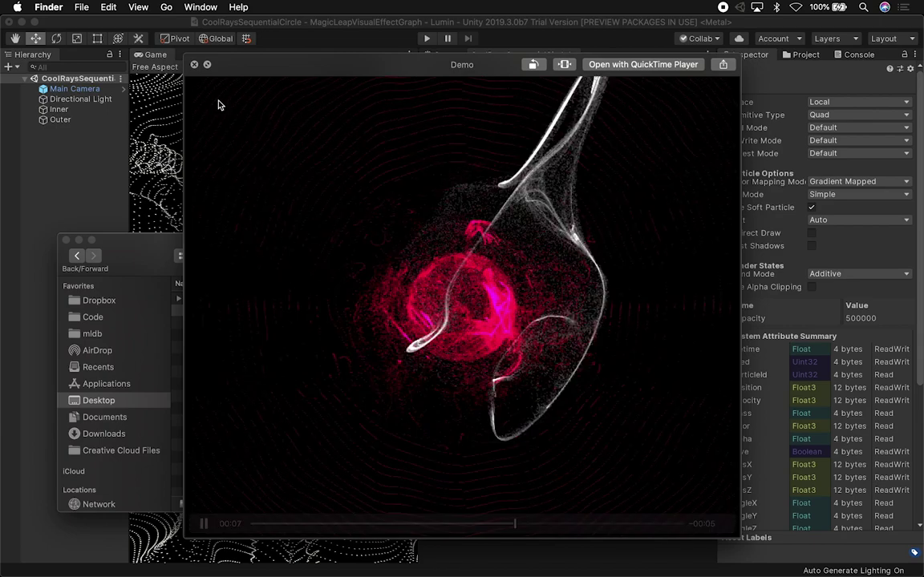
Step: Close the Demo movie preview and the Desktop Finder window
click(194, 64)
click(423, 310)
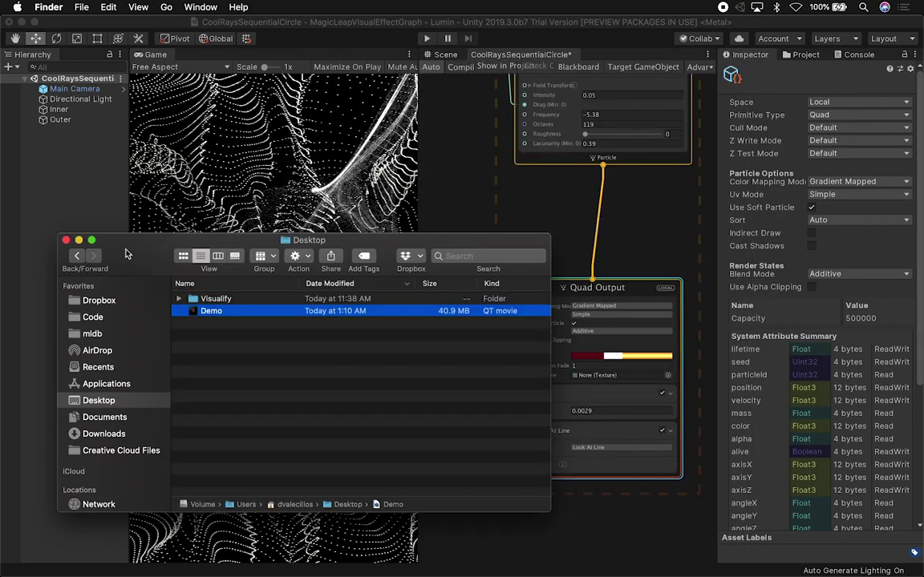
click(67, 241)
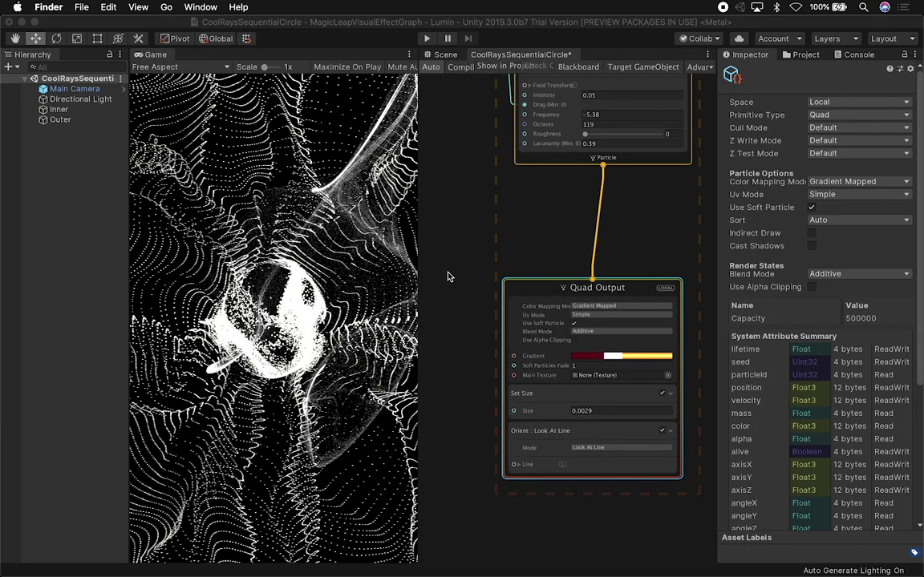
Step: Return to Unity and open the Inner object's YellowRaysWhite graph from its Asset Template
click(550, 274)
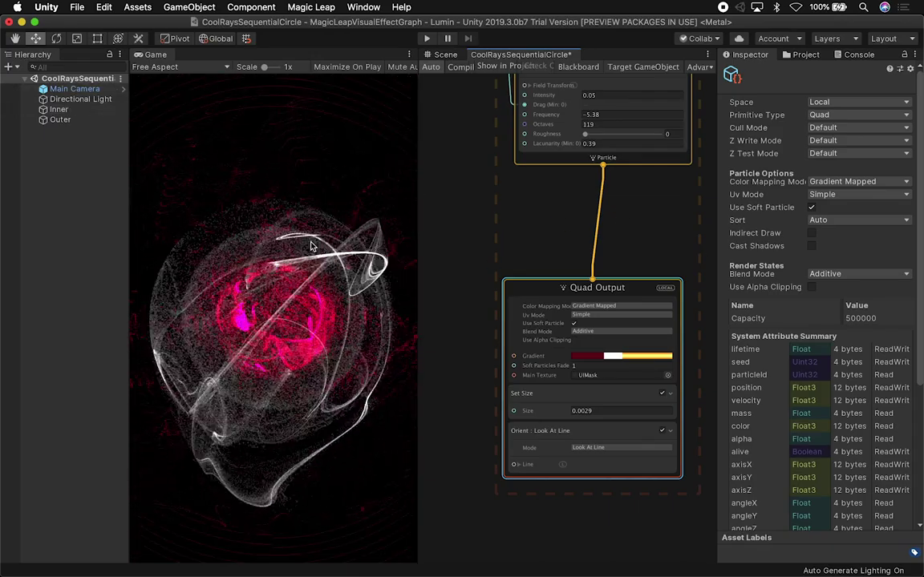
click(59, 109)
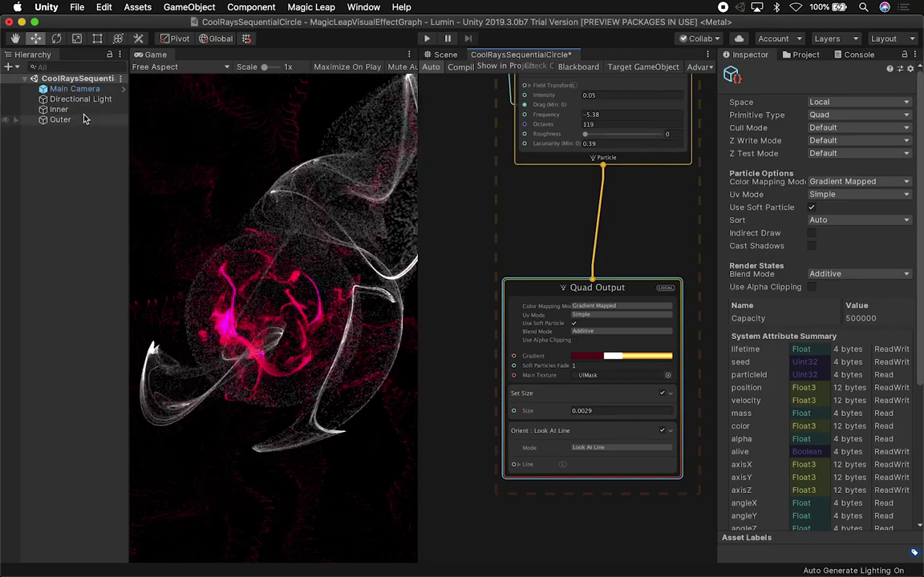
click(833, 200)
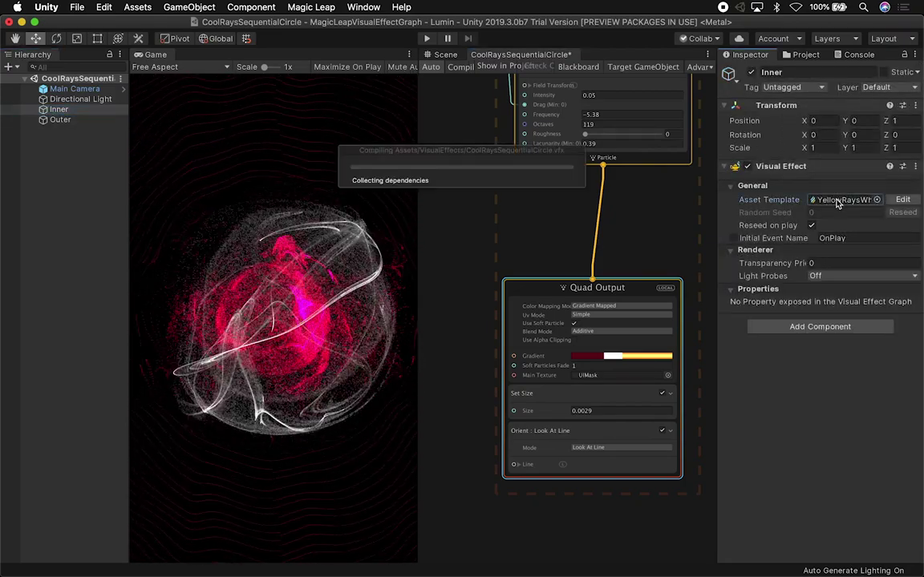
double_click(836, 199)
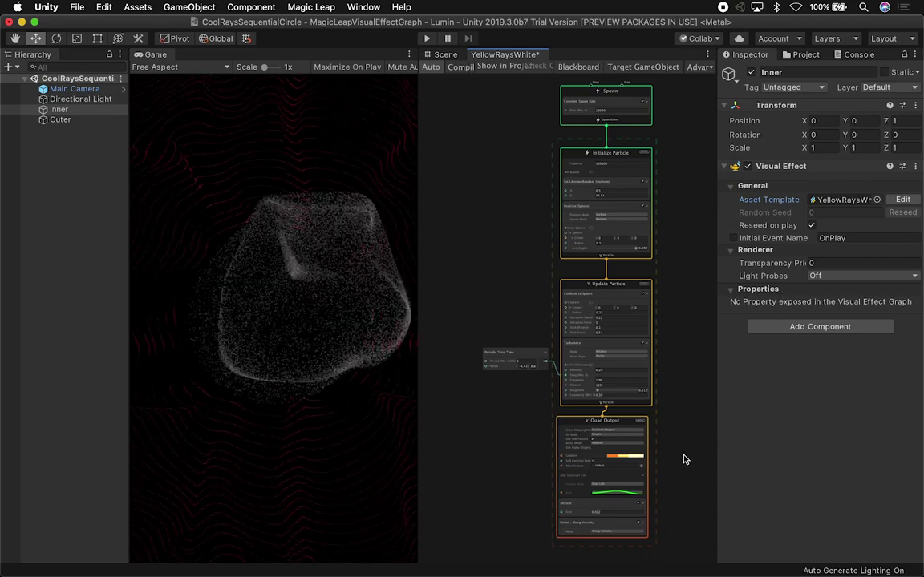
Step: Pan YellowRaysWhite to its output stage, then open Outer's CoolRaysSequentialCircle graph
alt+drag(685, 458, 659, 354)
scroll(660, 355, up, 6)
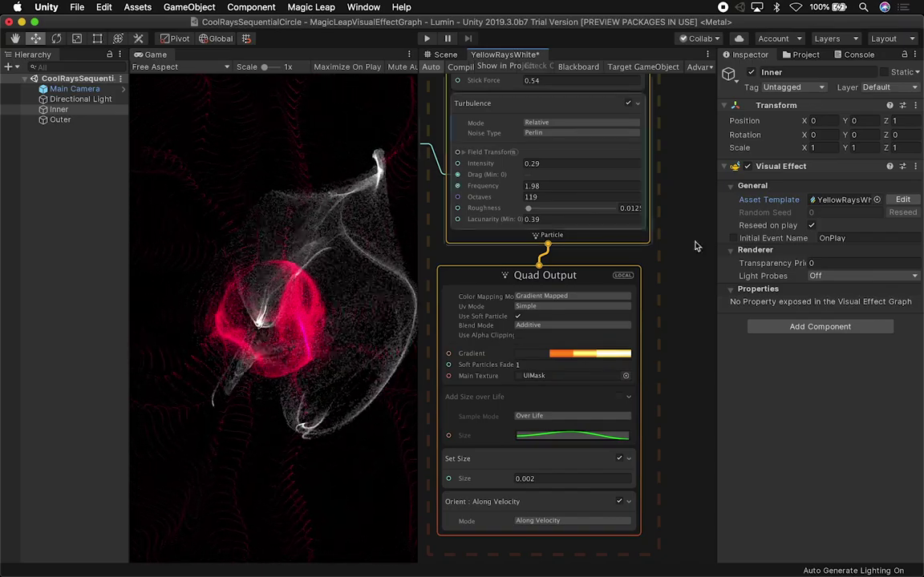
click(60, 119)
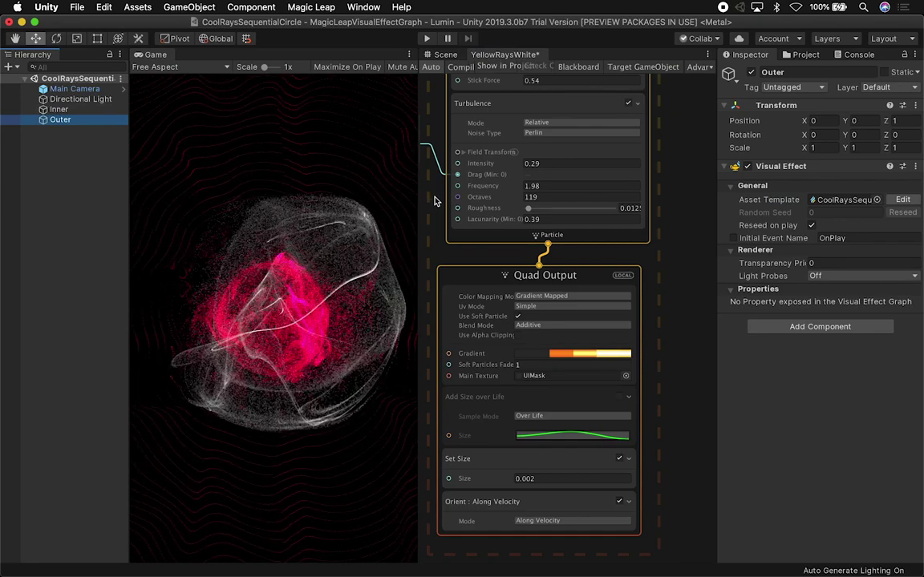
double_click(822, 199)
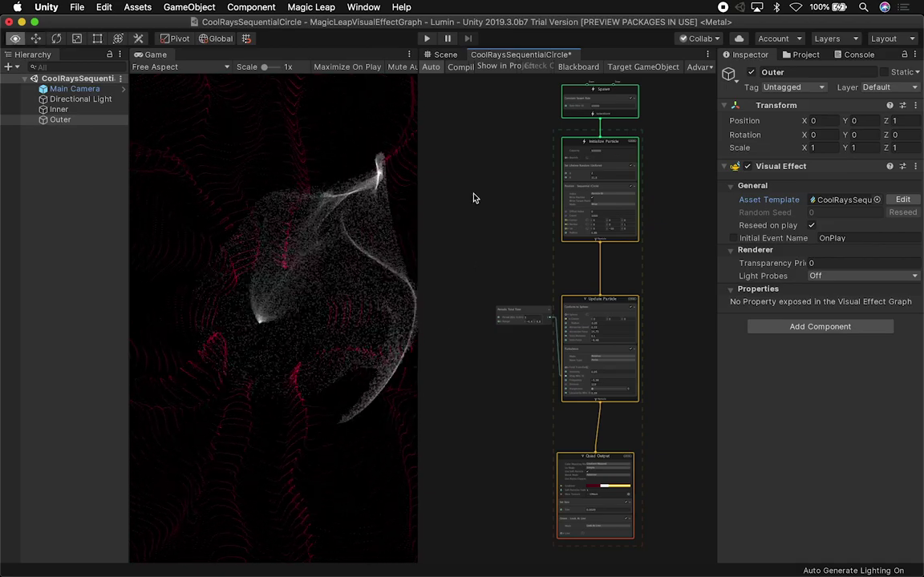
Step: Inspect Capacity 500000 and Set Lifetime Random (A 2, B 33.6) in Spawn and Initialize Particle
scroll(472, 198, up, 5)
scroll(497, 260, up, 4)
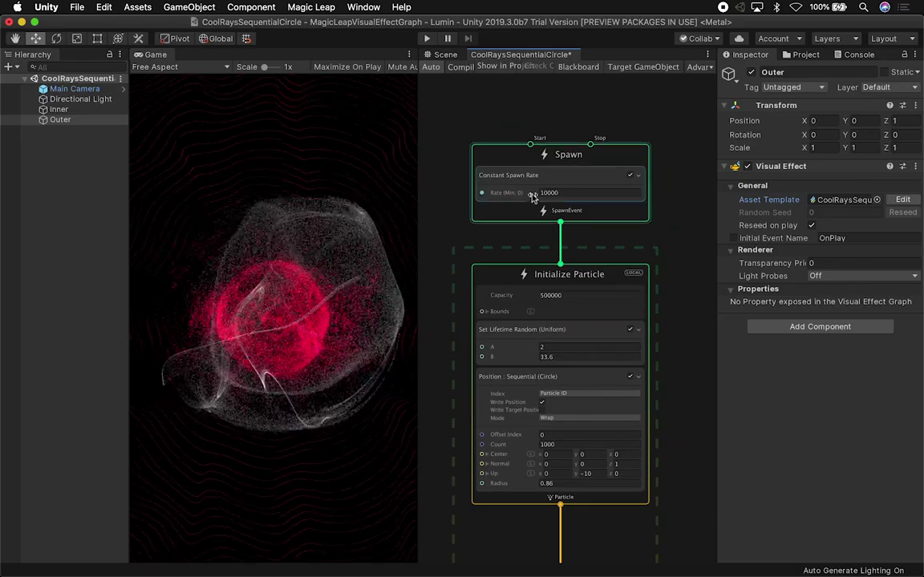
alt+drag(680, 329, 696, 286)
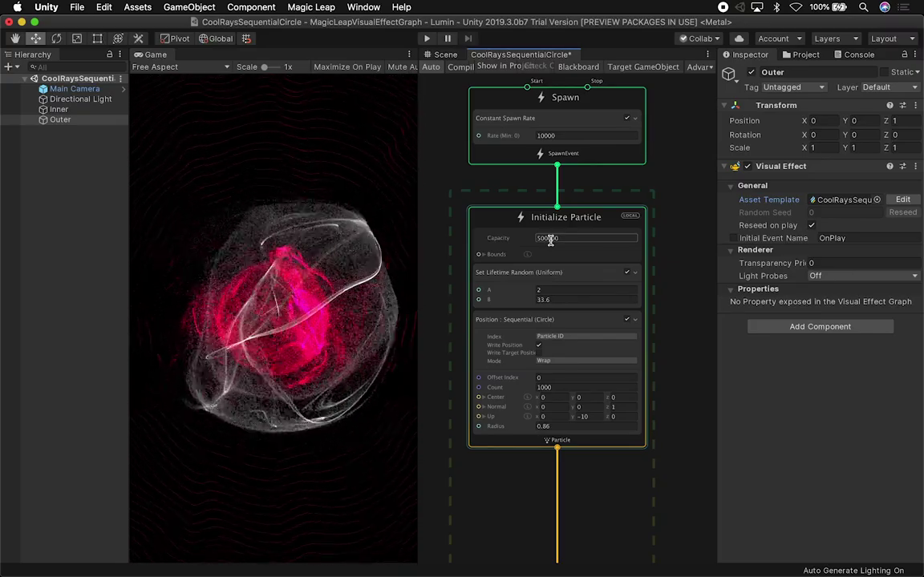
click(548, 240)
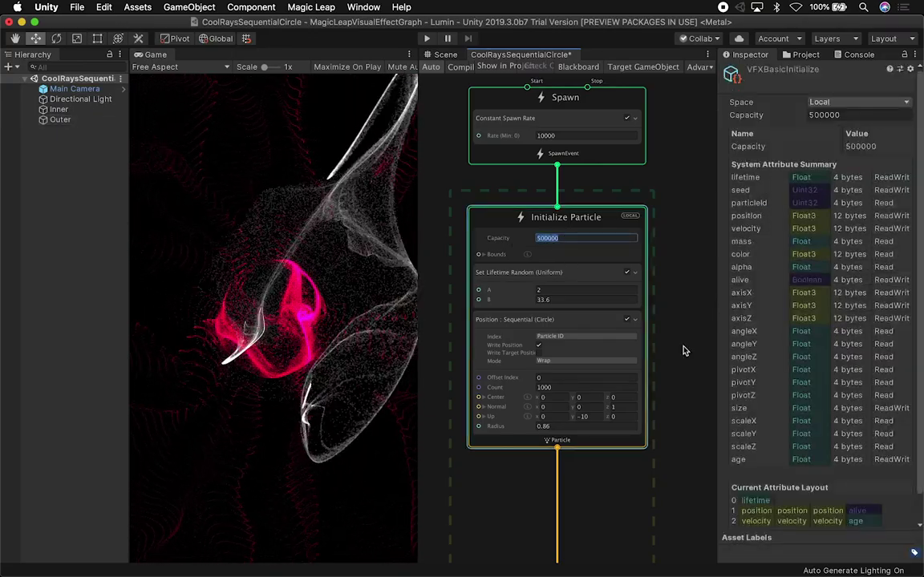
scroll(684, 350, down, 5)
scroll(635, 257, up, 3)
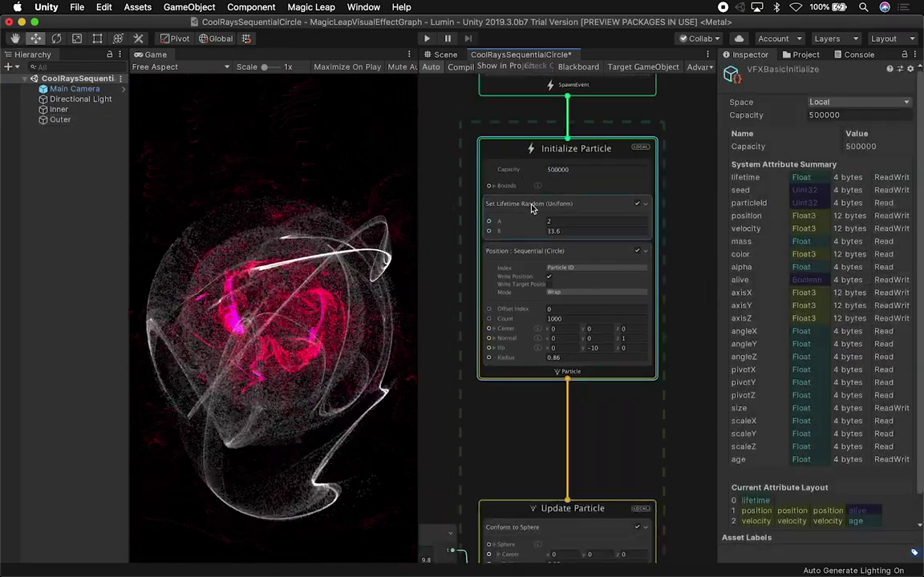
click(563, 222)
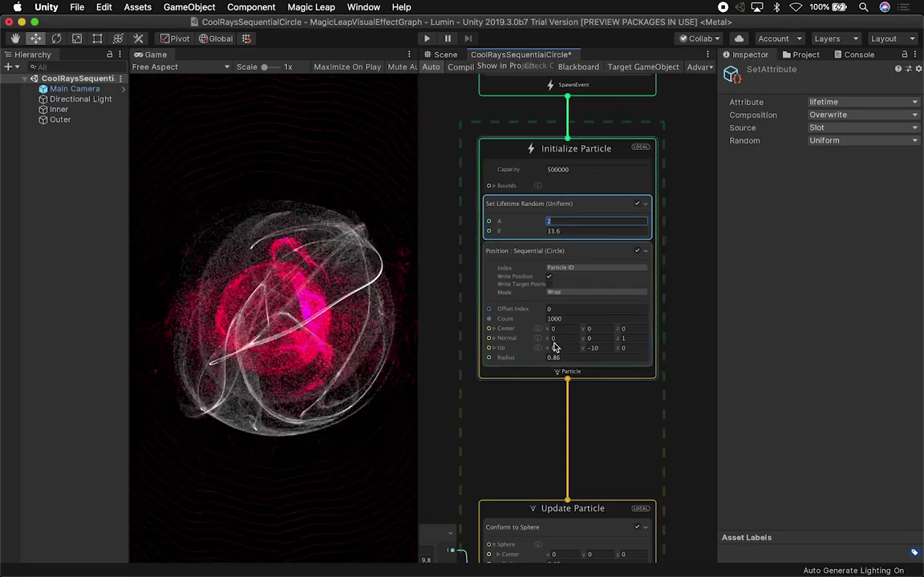
middle_drag(655, 435, 664, 365)
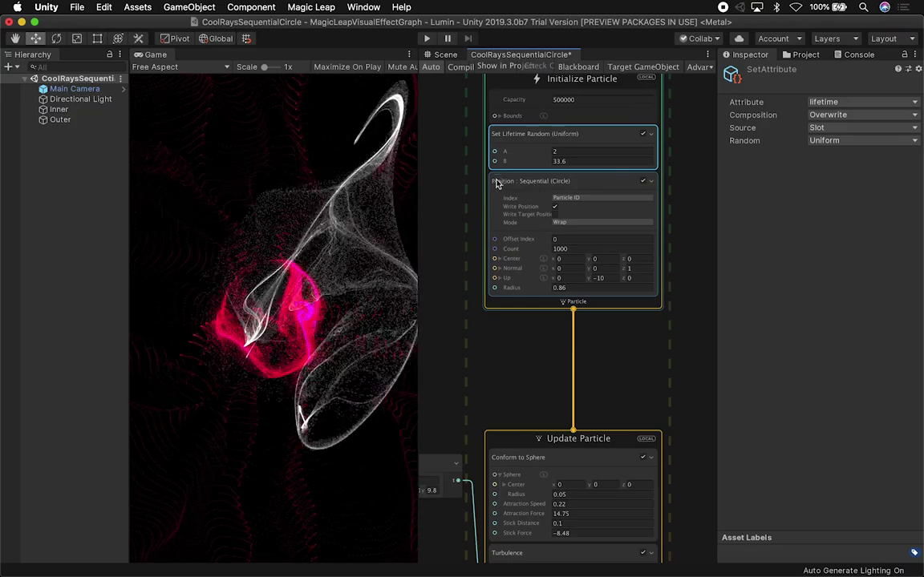
click(644, 181)
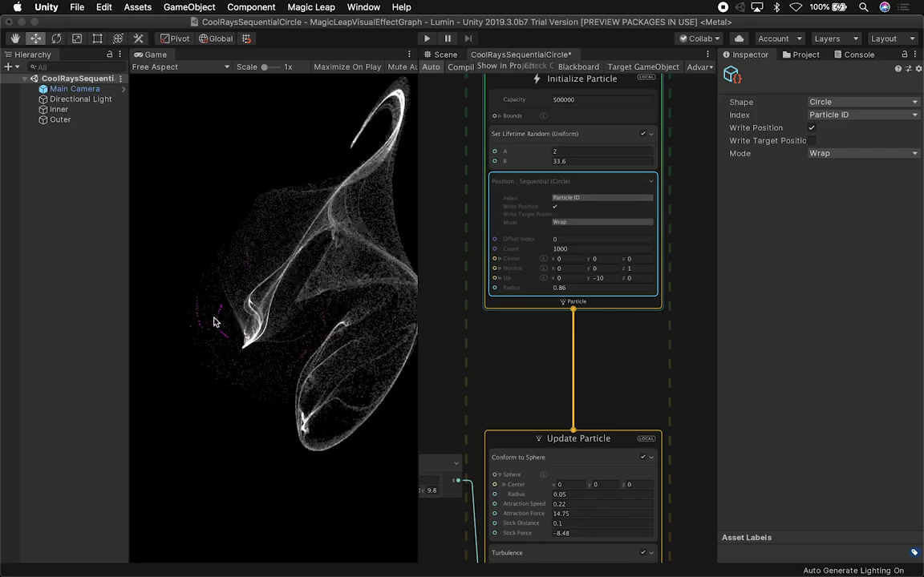
click(643, 182)
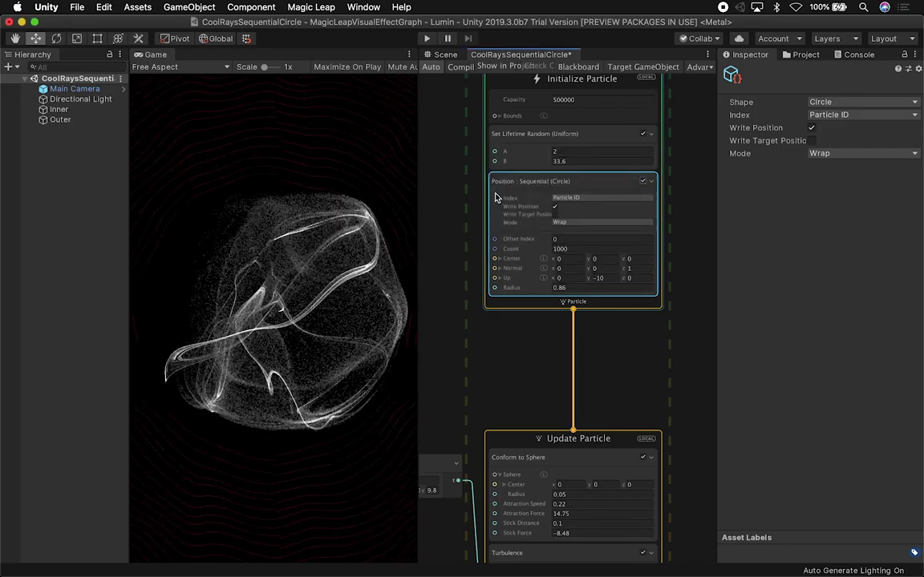
key(space)
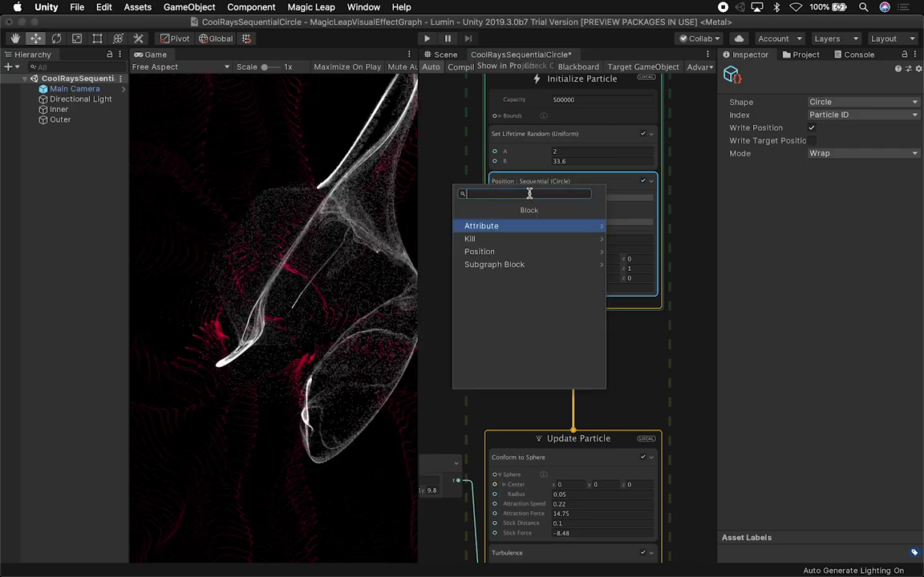
click(493, 251)
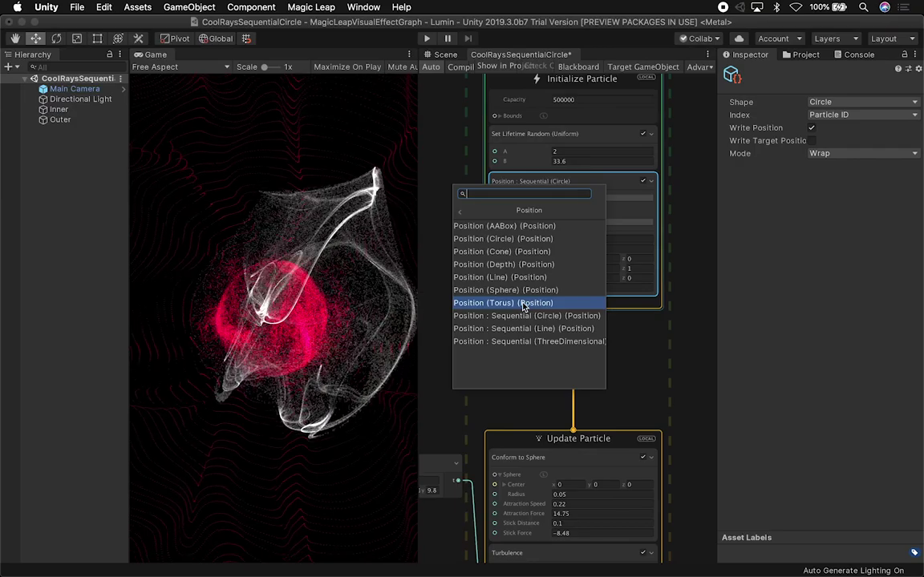
click(634, 351)
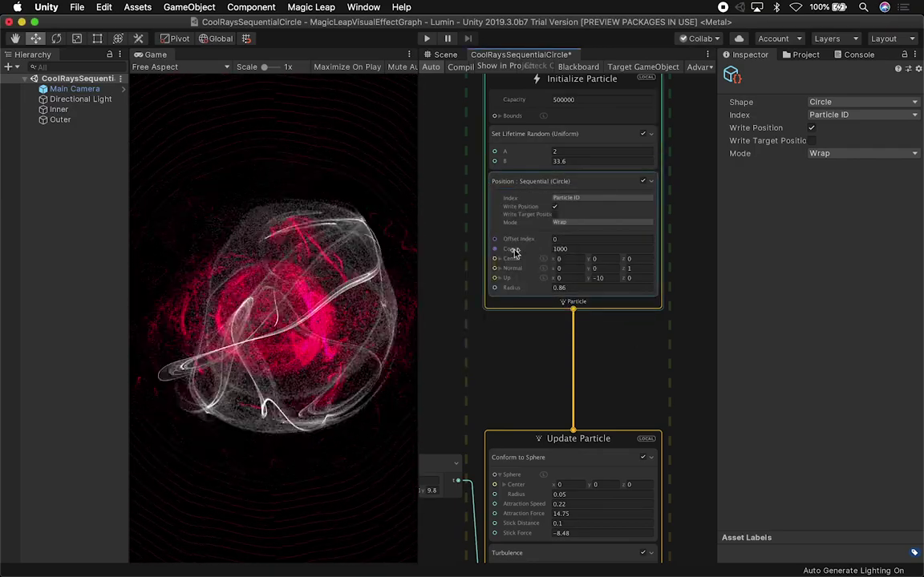
click(573, 249)
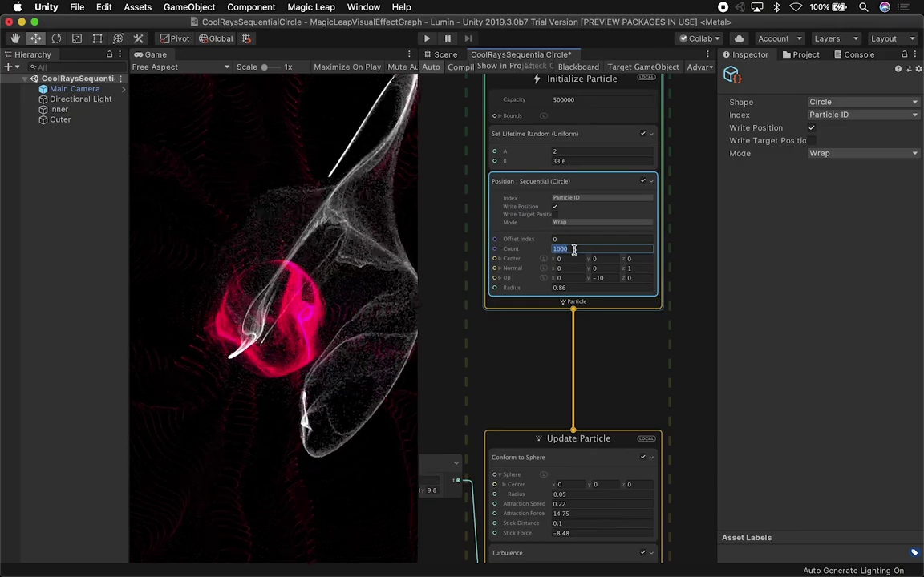
Step: Set the sequential circle Count to 1000, after trying 2 and 500
text(2)
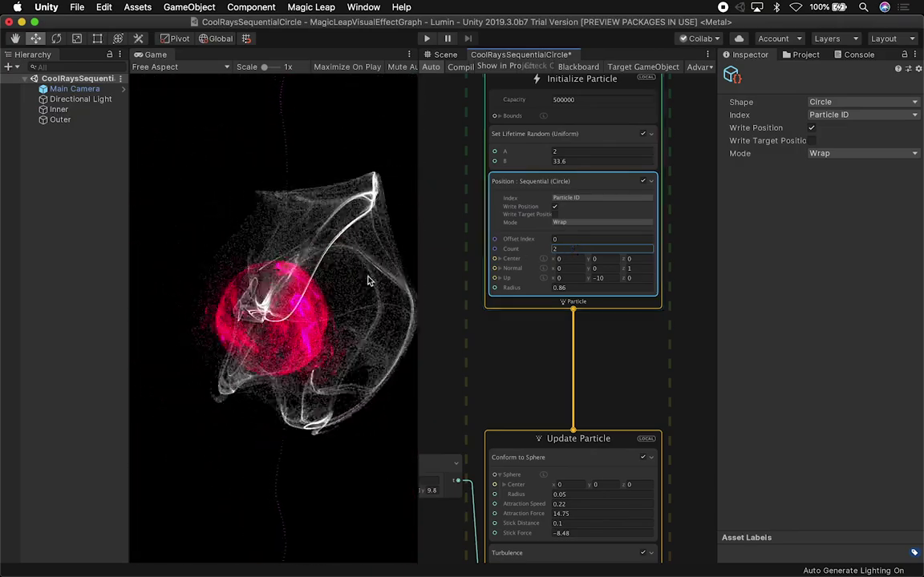
double_click(564, 248)
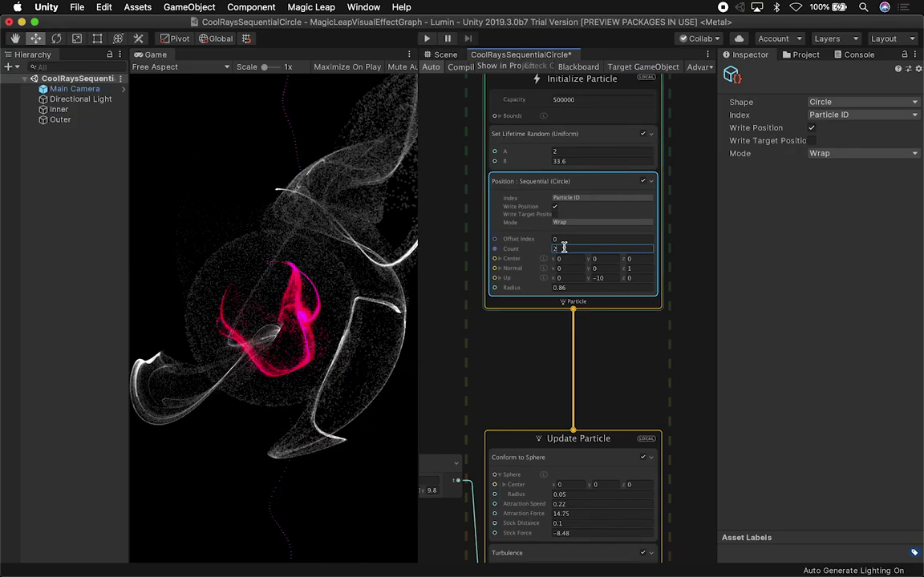
text(500)
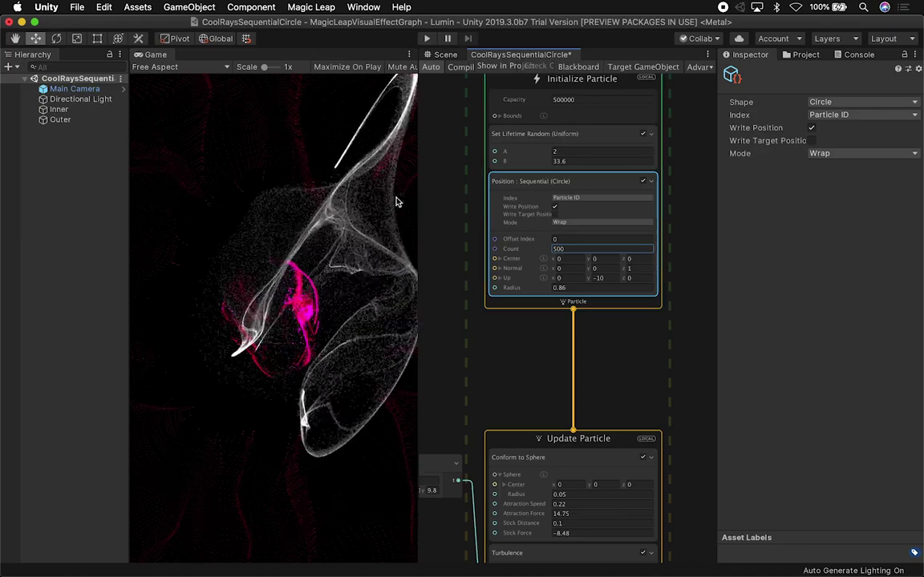
double_click(576, 251)
text(1000)
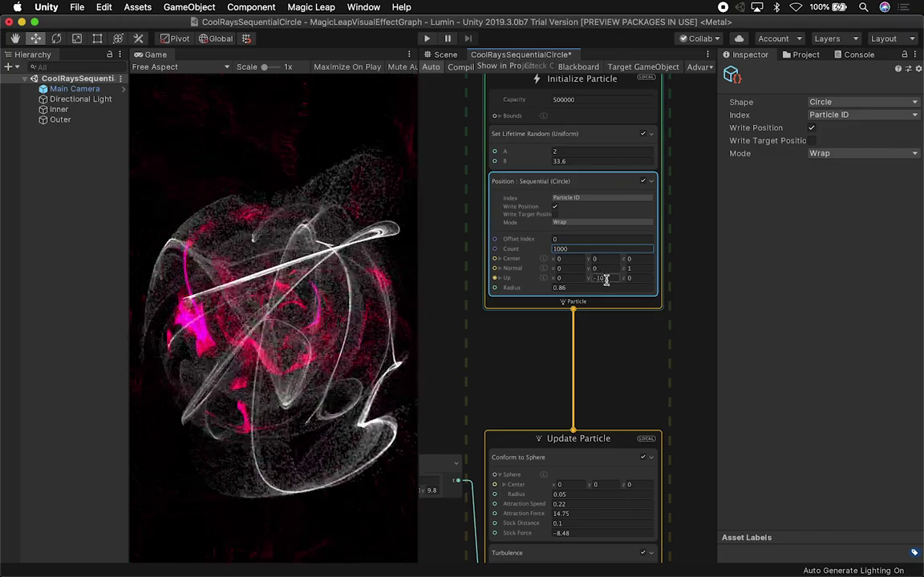
click(533, 291)
Step: Shrink the circle Radius from 0.86 to 0.23, then undo it back to 0.86
drag(533, 291, 521, 296)
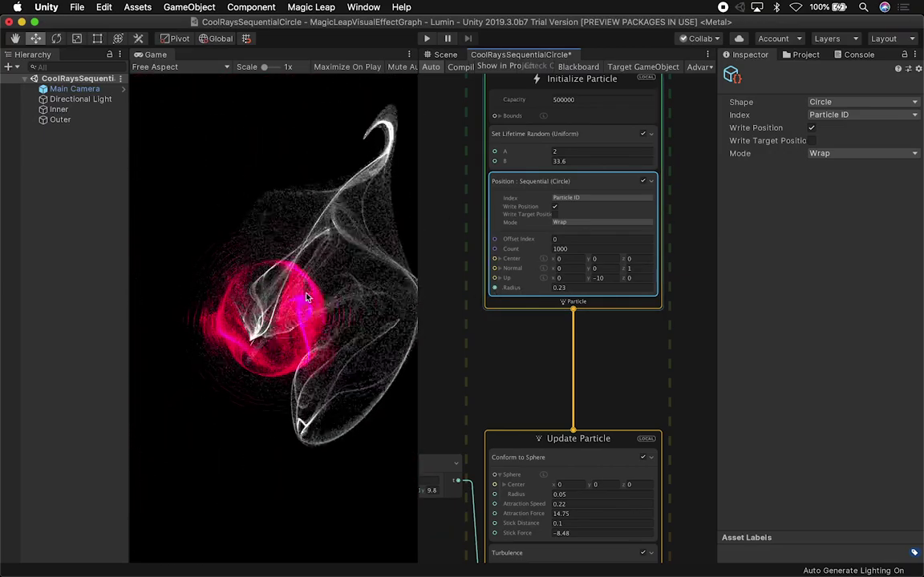
key(super+z)
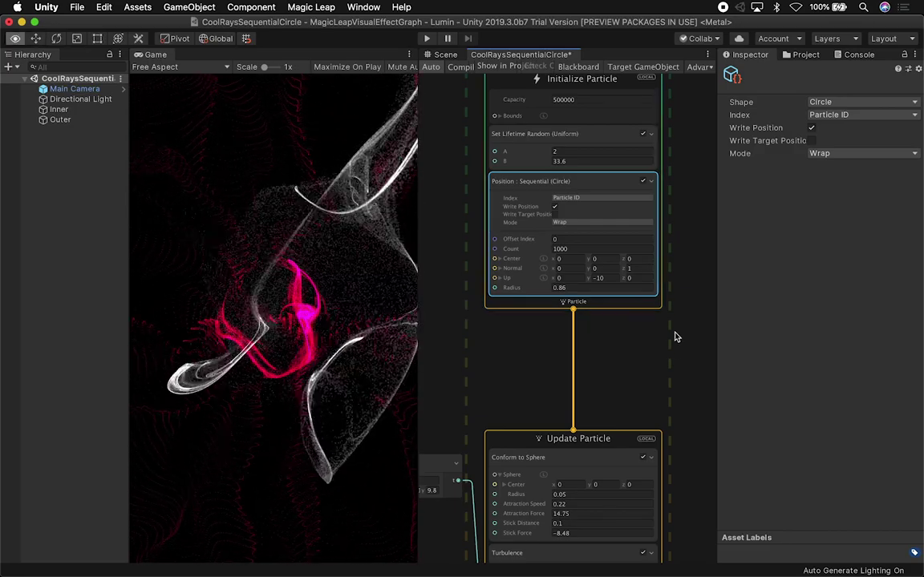
scroll(676, 334, down, 5)
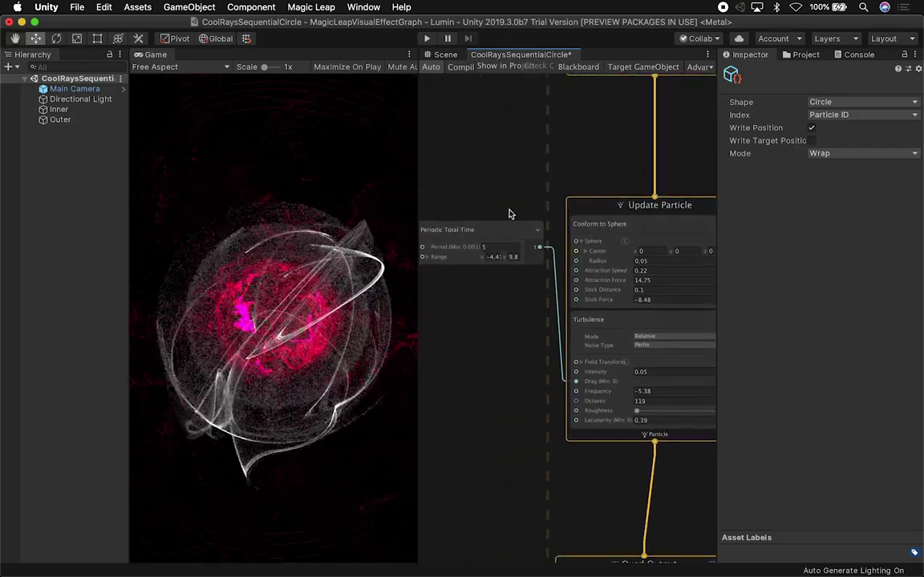
Step: Pan the graph to inspect Periodic Total Time, Conform to Sphere, the Turbulence block and Quad Output
click(449, 256)
middle_drag(449, 256, 451, 181)
scroll(453, 195, right, 2)
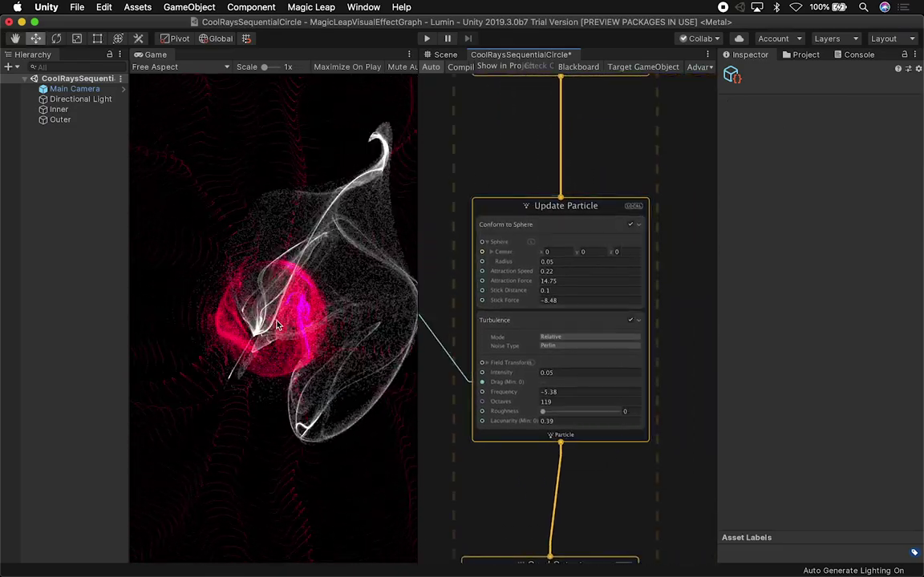
click(522, 255)
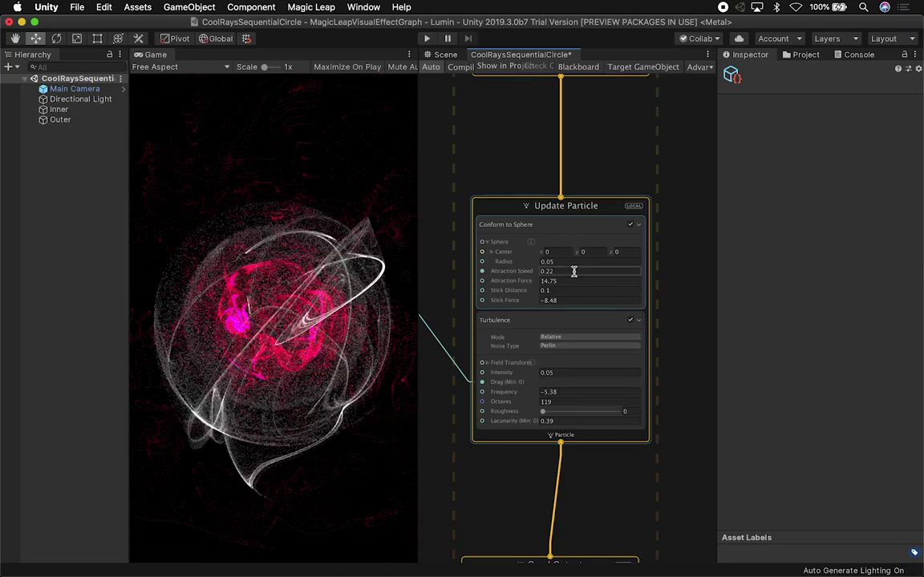
alt+drag(690, 373, 727, 321)
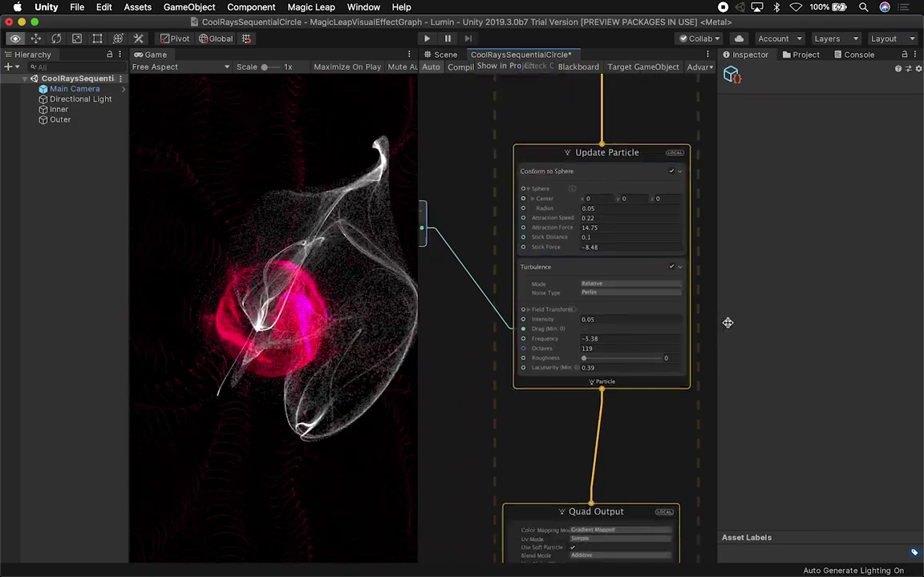
alt+drag(508, 408, 537, 320)
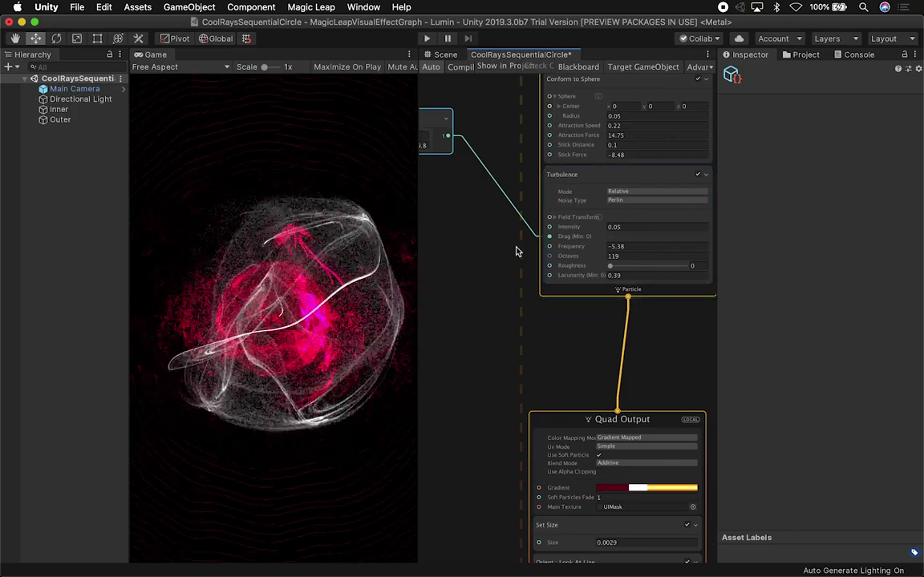
alt+drag(515, 252, 603, 266)
alt+drag(460, 198, 544, 244)
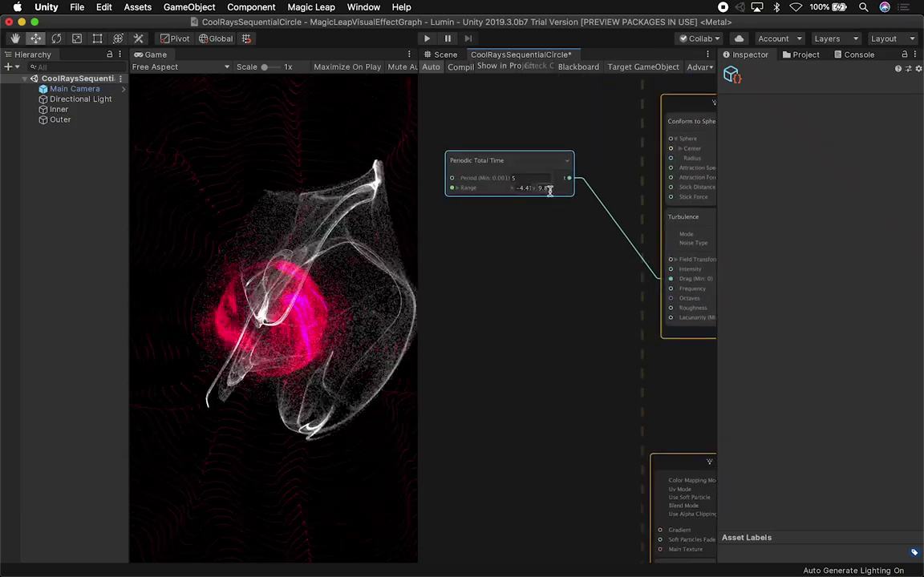
alt+drag(603, 304, 462, 291)
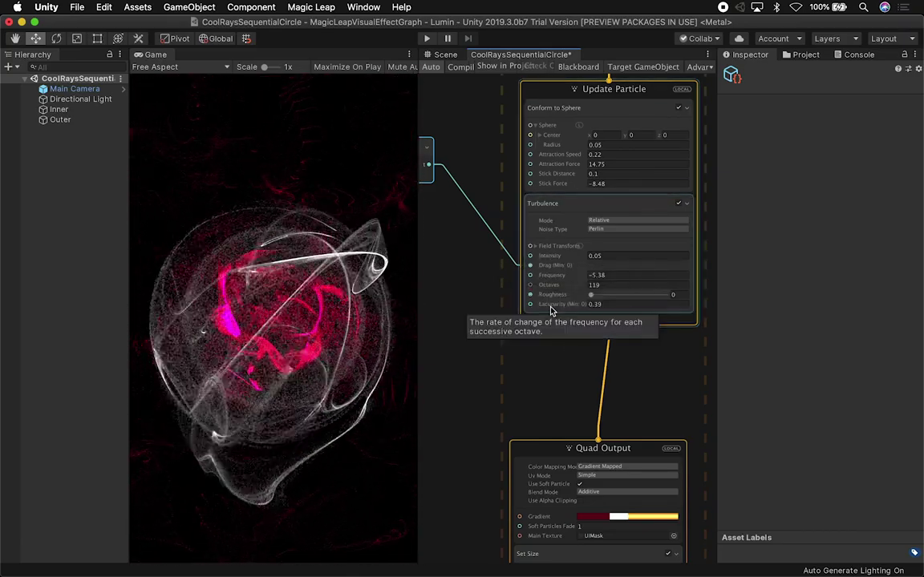
key(alt)
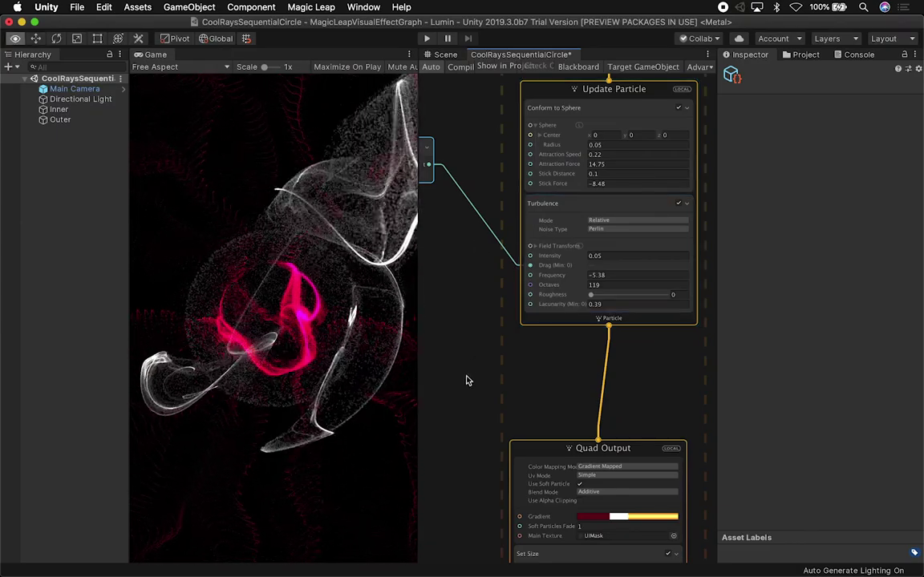
scroll(466, 381, down, 5)
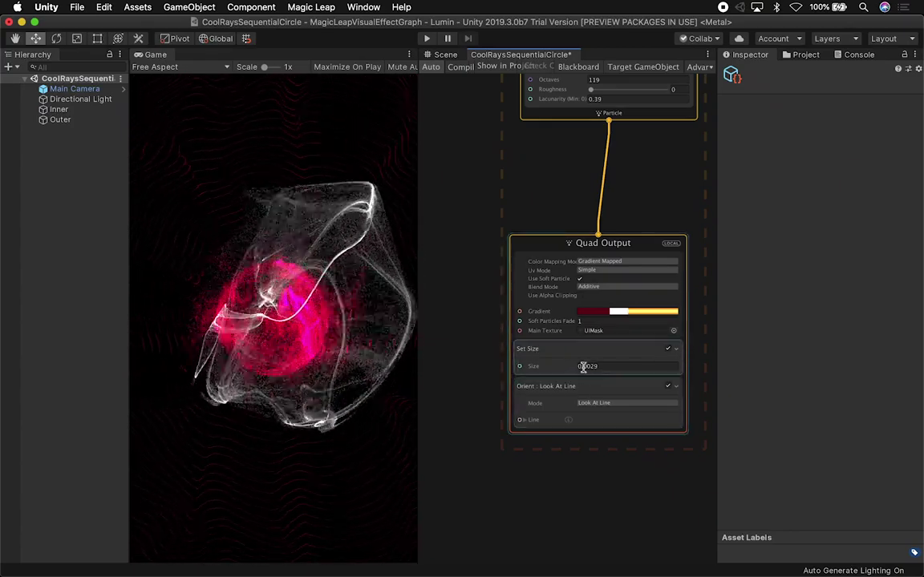
Step: Check the Set Size block's particle Size of 0.0029, then pan back to the Turbulence block
click(612, 366)
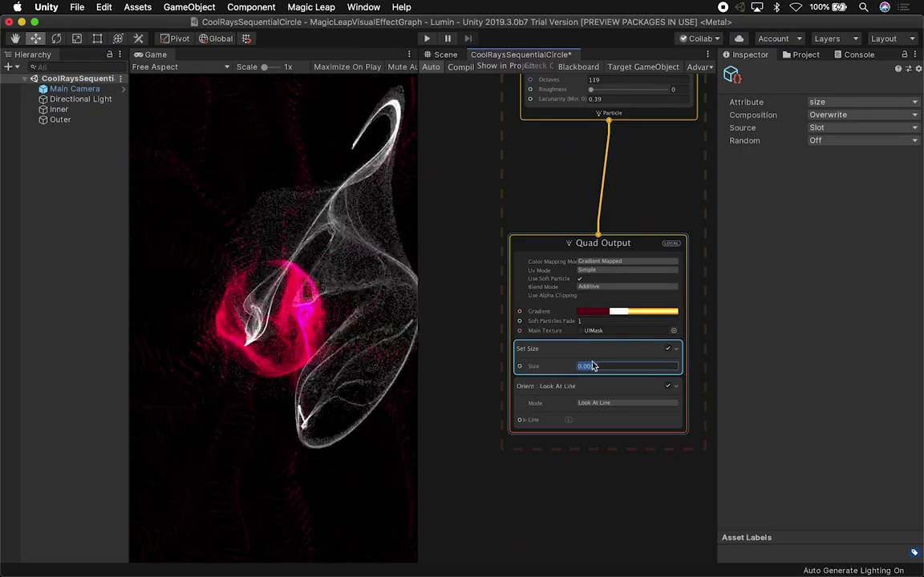
key(alt)
alt+drag(495, 187, 473, 217)
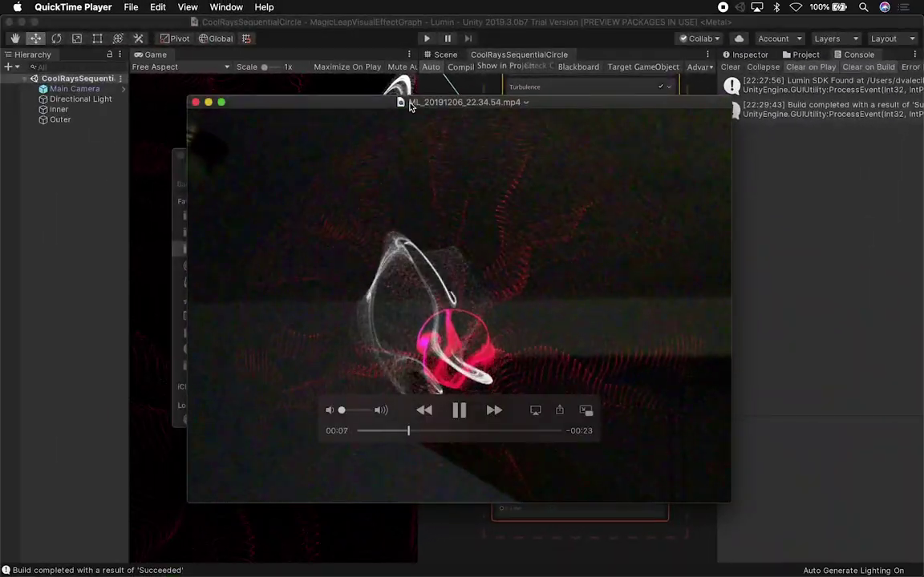
Step: Close the Finder window, then shrink and reposition the QuickTime video window
drag(411, 104, 568, 83)
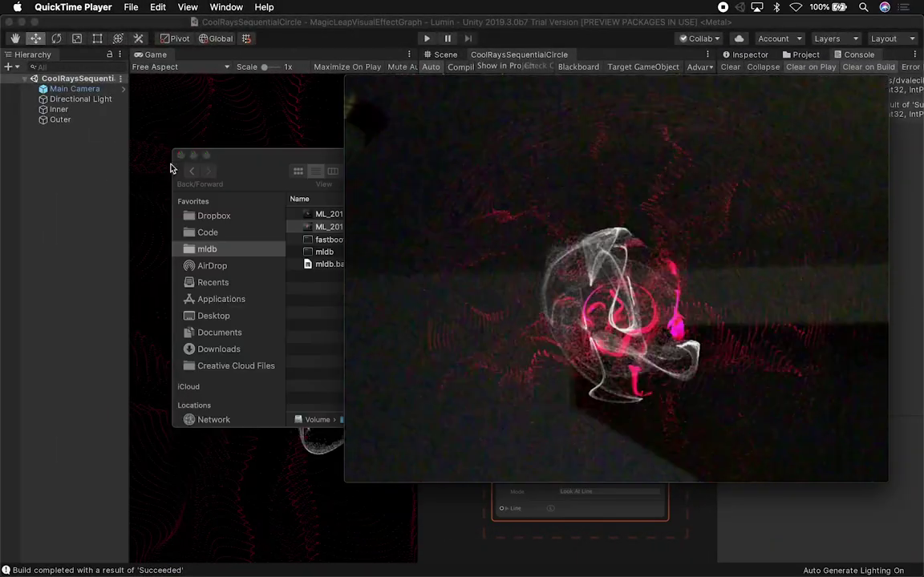
click(181, 156)
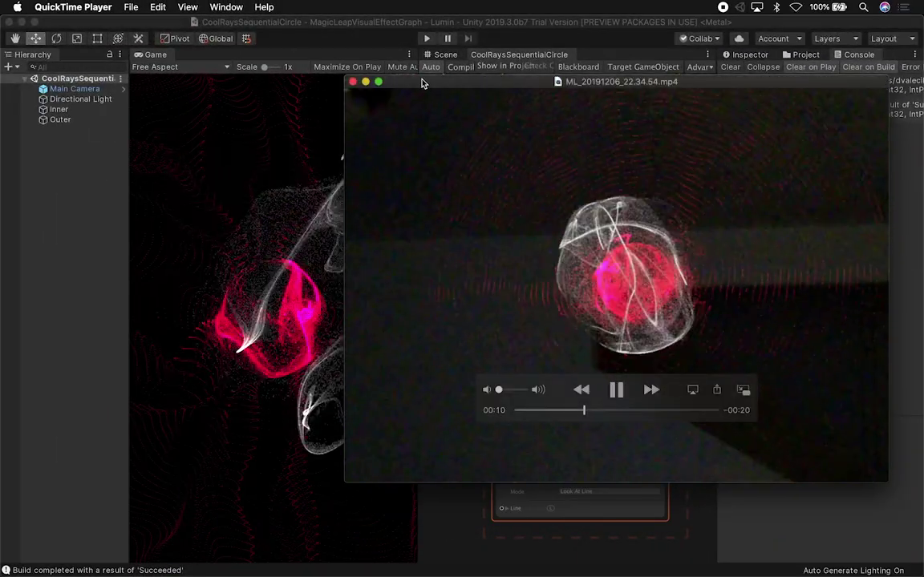
drag(423, 141, 417, 97)
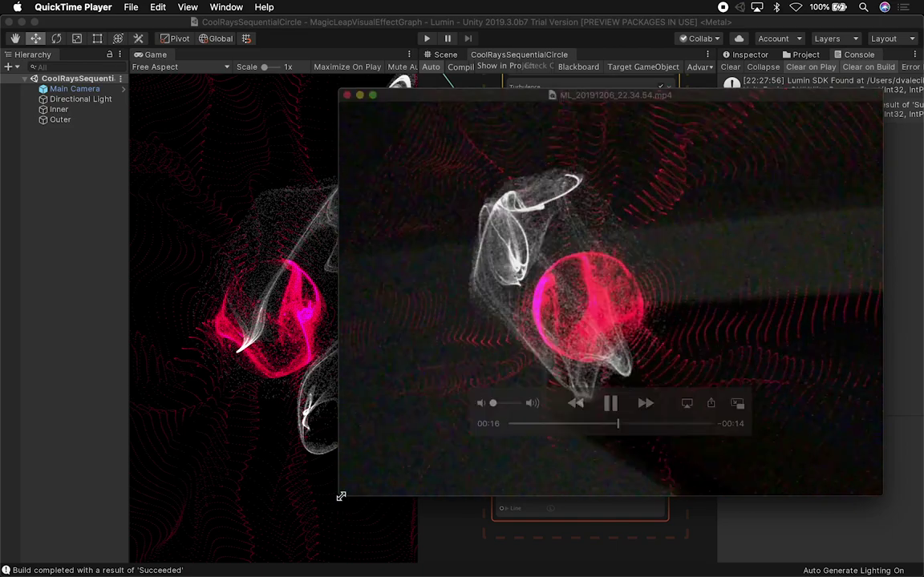
drag(341, 496, 505, 370)
drag(602, 94, 519, 122)
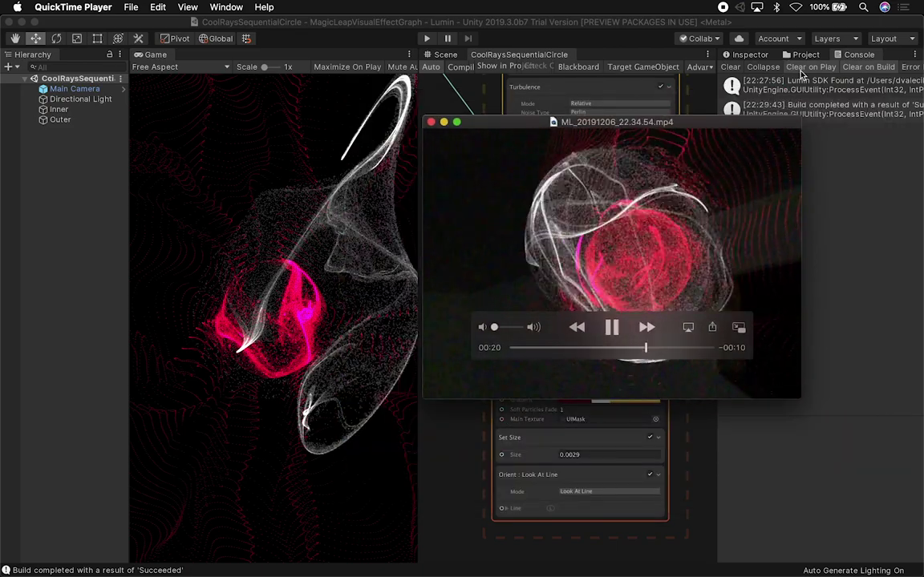
Step: Pause ML_20191206_22.34.54.mp4 at 00:24 and shift the window to uncover the graph nodes
click(613, 324)
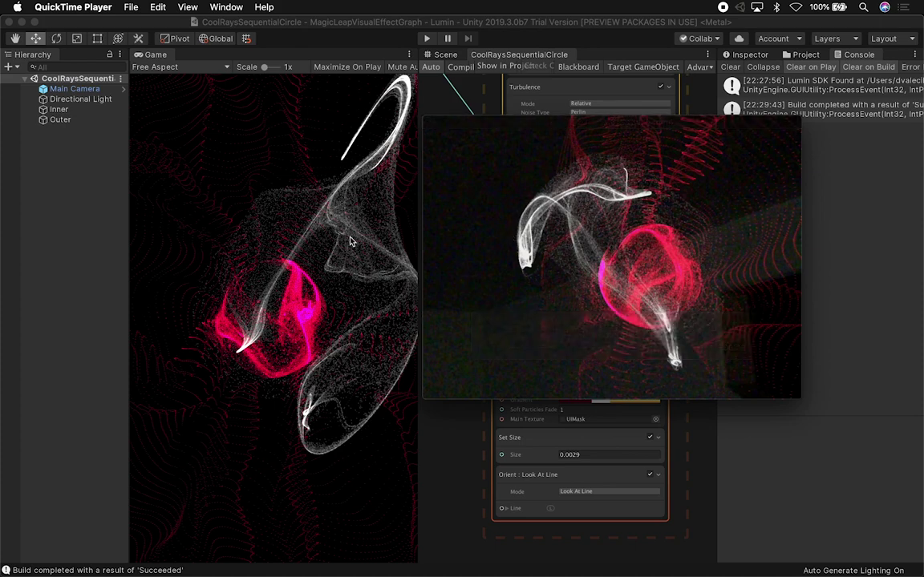
mouse_move(467, 297)
drag(657, 347, 675, 349)
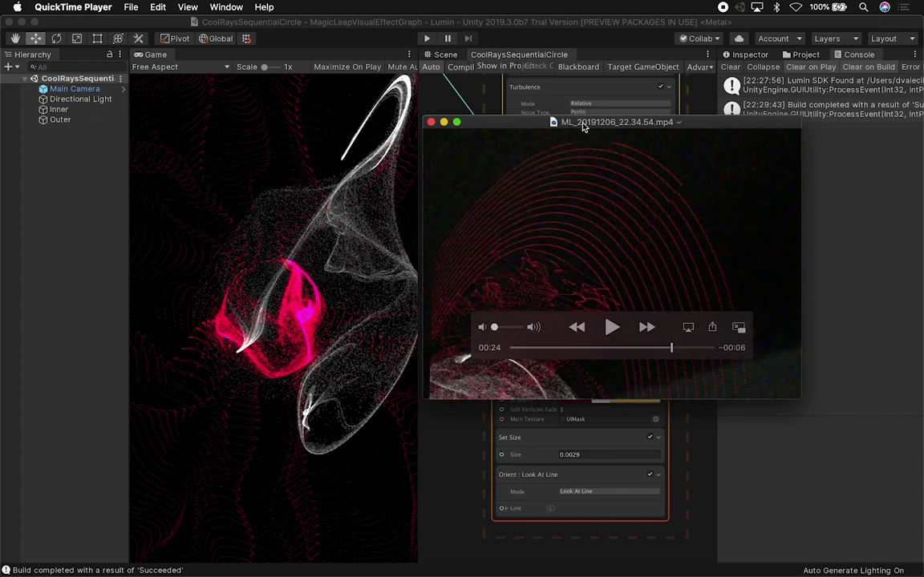
drag(562, 137, 432, 178)
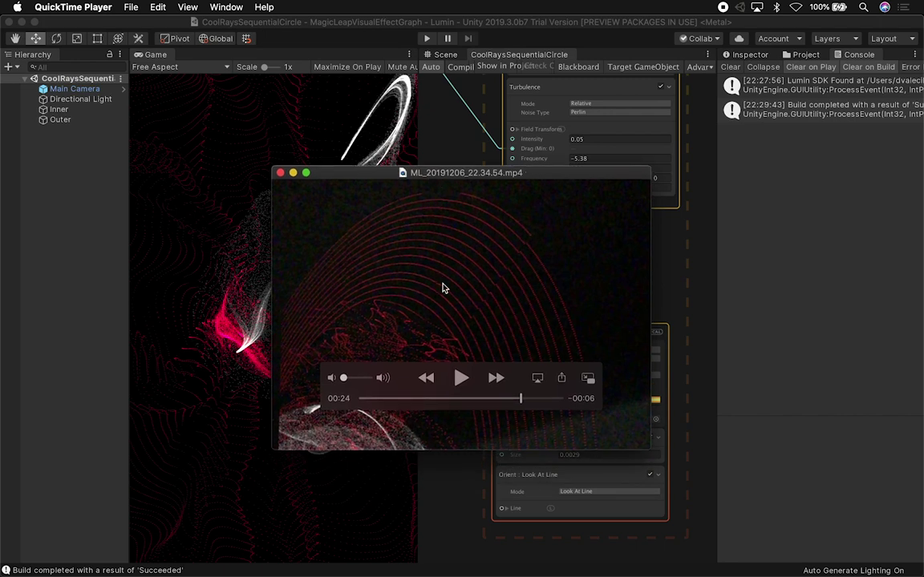
Step: Resume playback of the ML_20191206_22.34.54.mp4 on-device recording with Space
key(space)
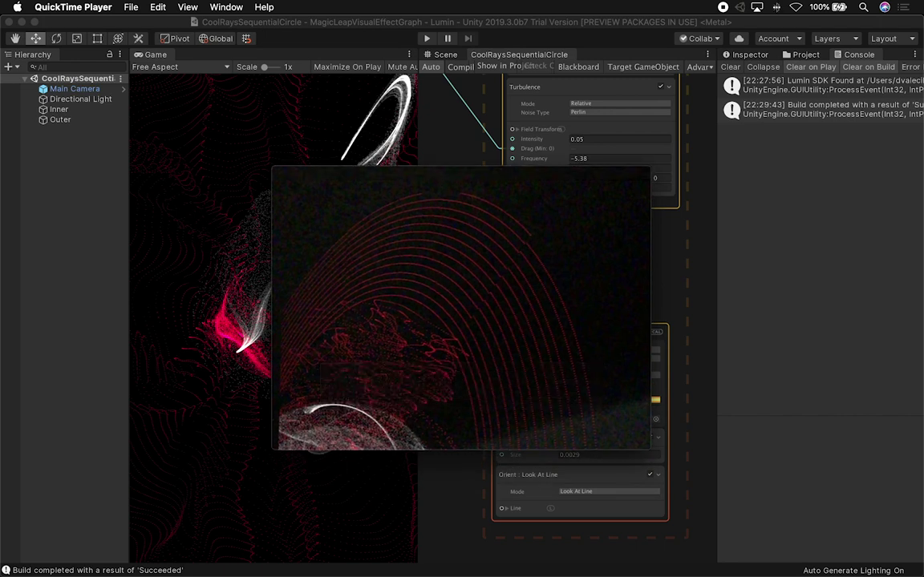